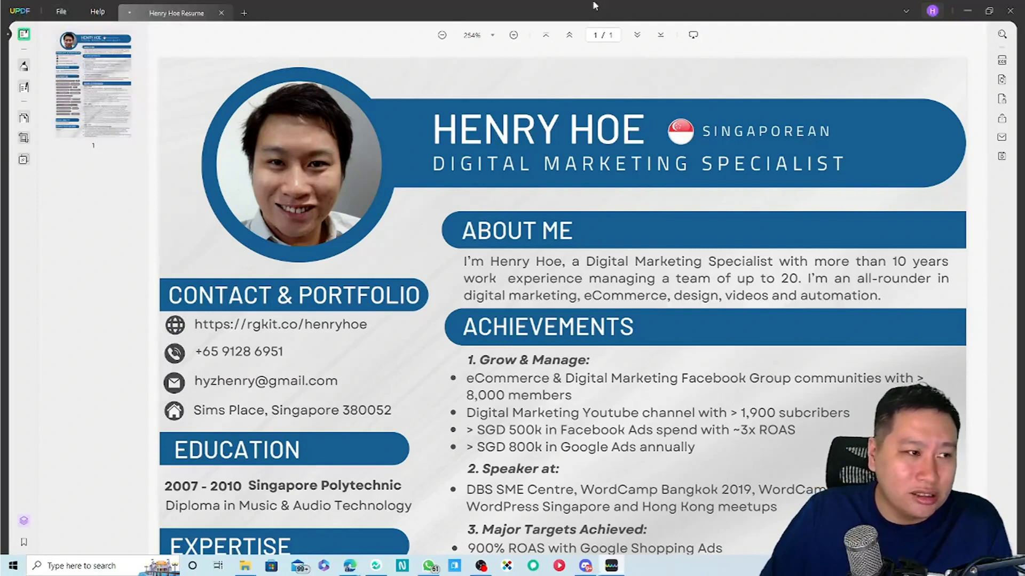
With the resume PDF open, show the tab-bar options for opening another tab or file
{"action": "left_click", "coordinate": [244, 14]}
{"action": "left_click", "coordinate": [245, 15]}
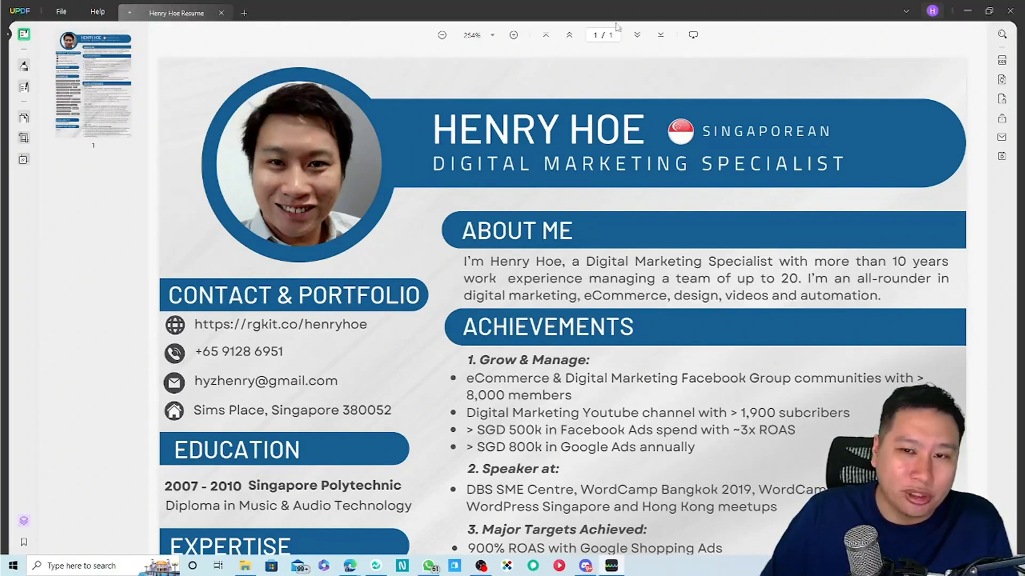
{"action": "left_click", "coordinate": [244, 14]}
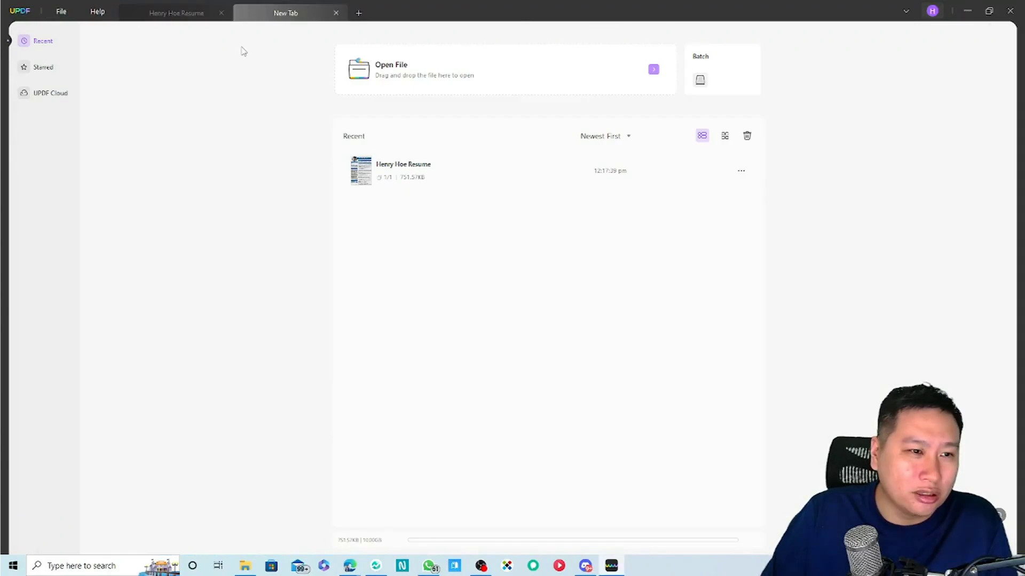
{"action": "left_click", "coordinate": [51, 94]}
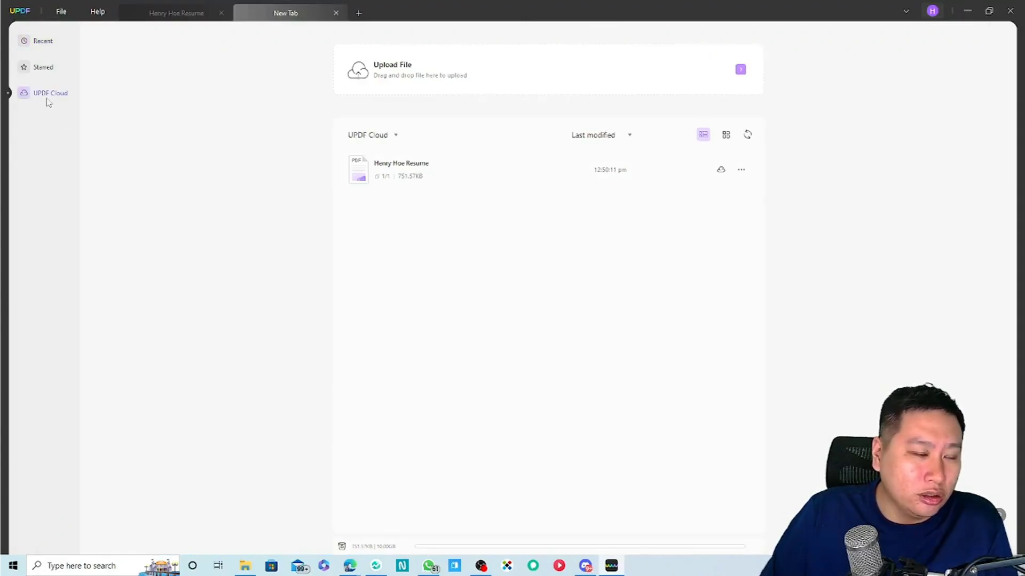
{"action": "left_click", "coordinate": [442, 177]}
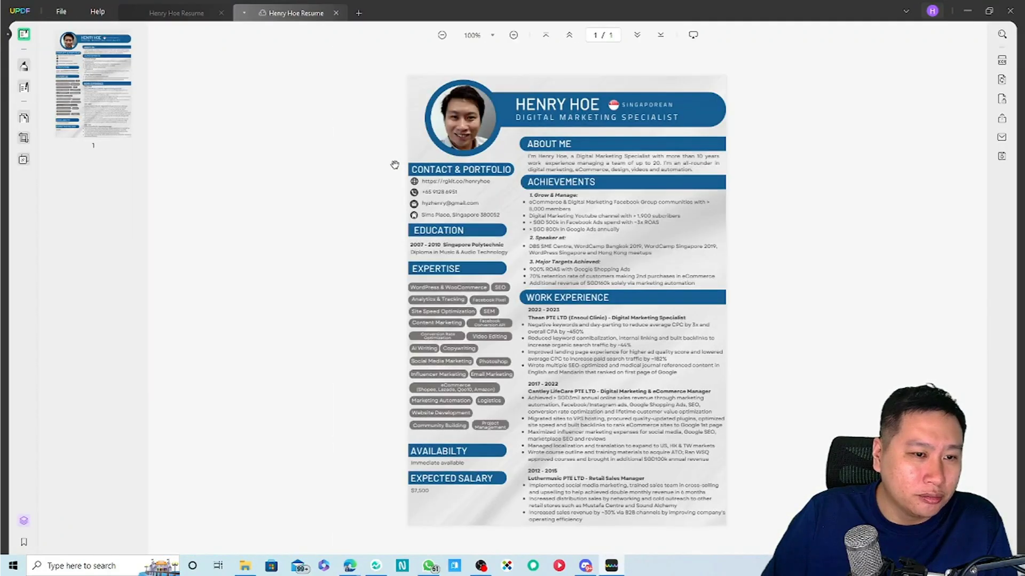
{"action": "left_click", "coordinate": [335, 12]}
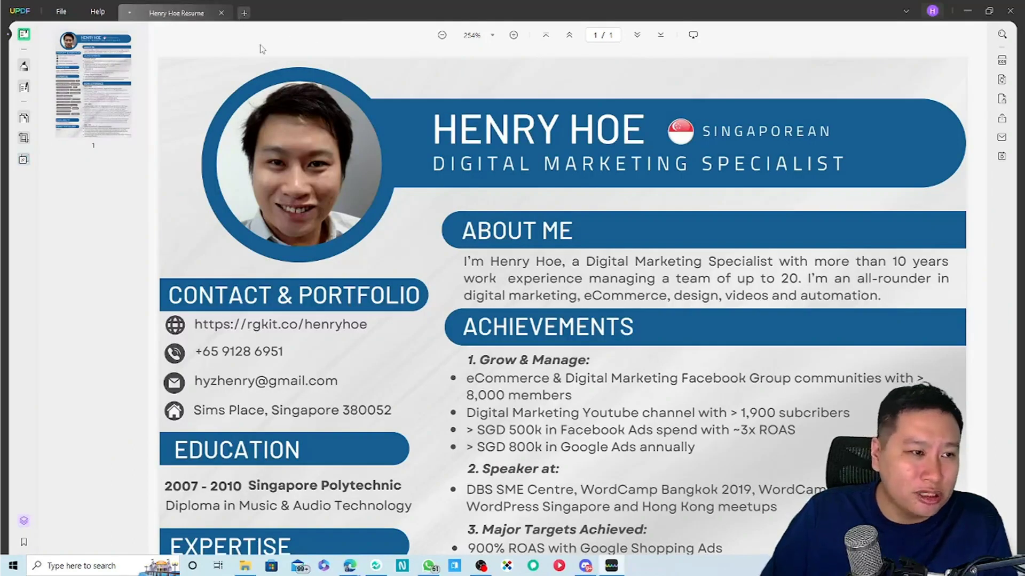
{"action": "key", "text": "ctrl+t"}
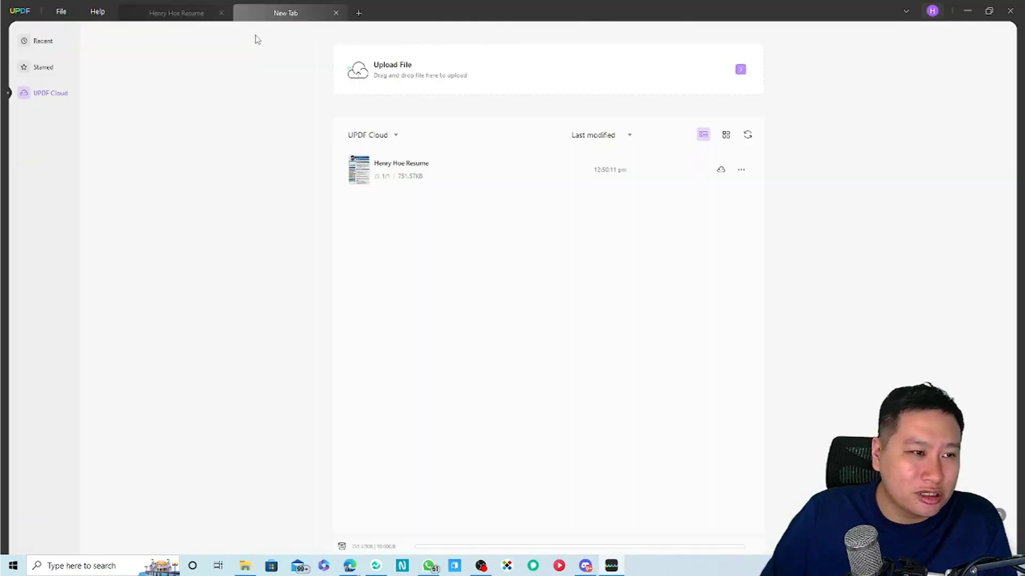
{"action": "left_click", "coordinate": [741, 170]}
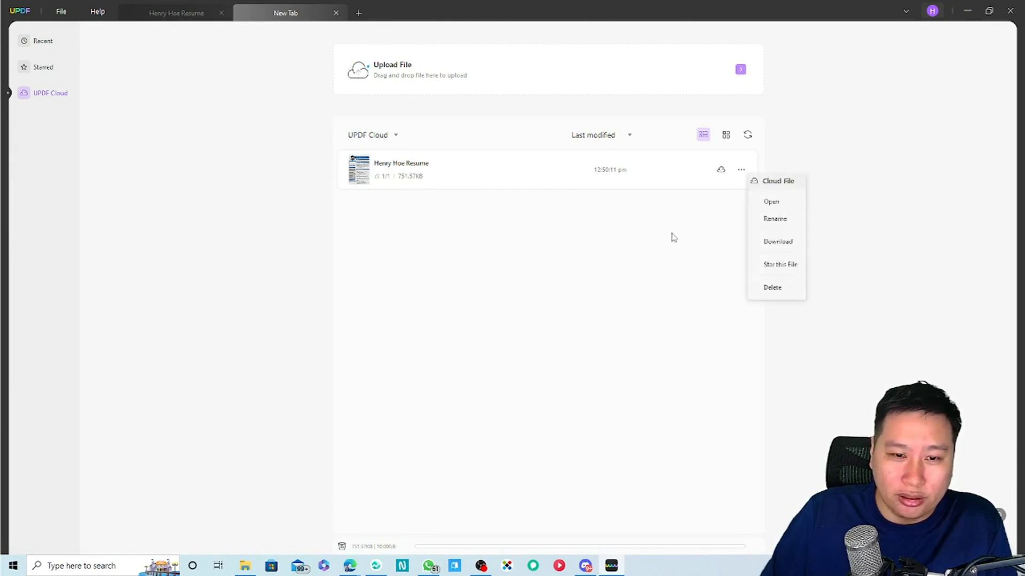
{"action": "left_click", "coordinate": [647, 238]}
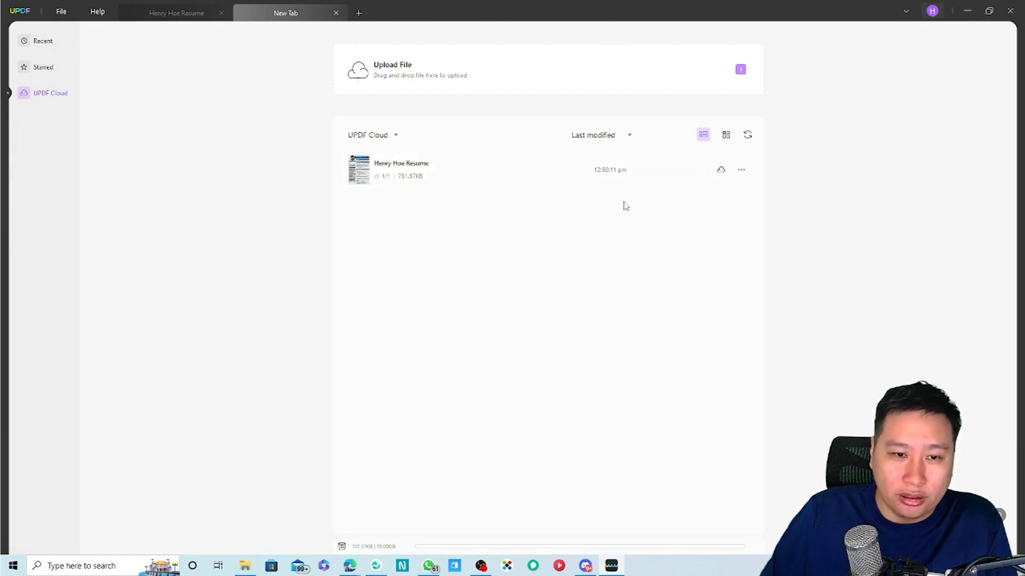
{"action": "left_click", "coordinate": [336, 13]}
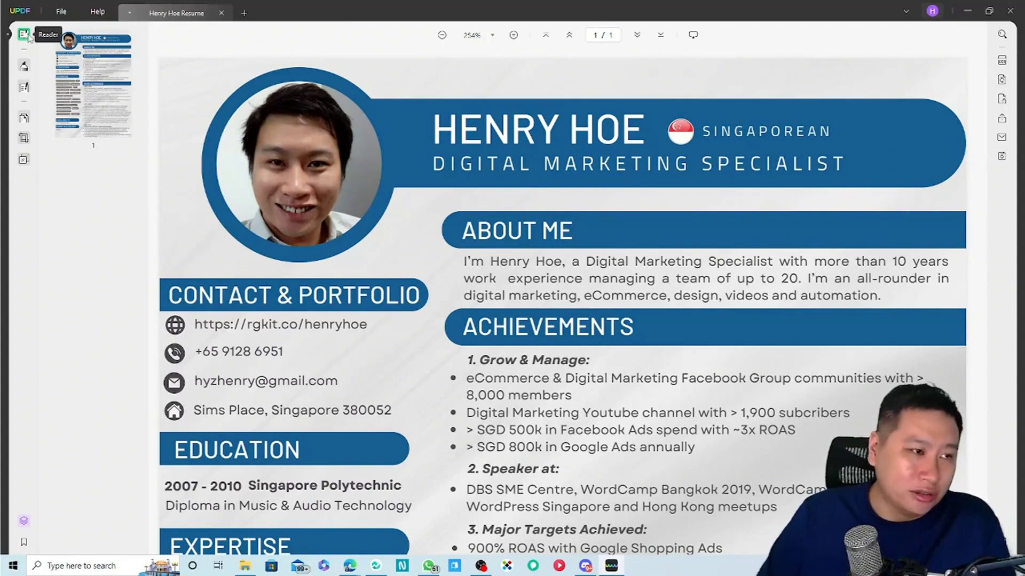
Postpone the OCR plugin download with Later, view the export formats, and show the slide-show choices
{"action": "scroll", "coordinate": [689, 396], "scroll_direction": "down", "scroll_amount": 10}
{"action": "scroll", "coordinate": [690, 396], "scroll_direction": "up", "scroll_amount": 10}
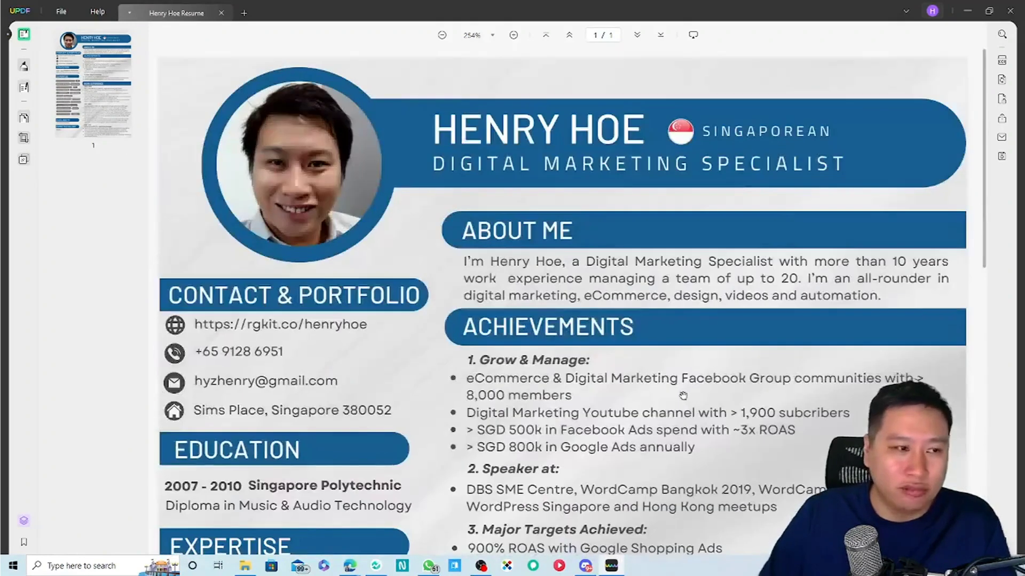
{"action": "left_click", "coordinate": [1002, 61]}
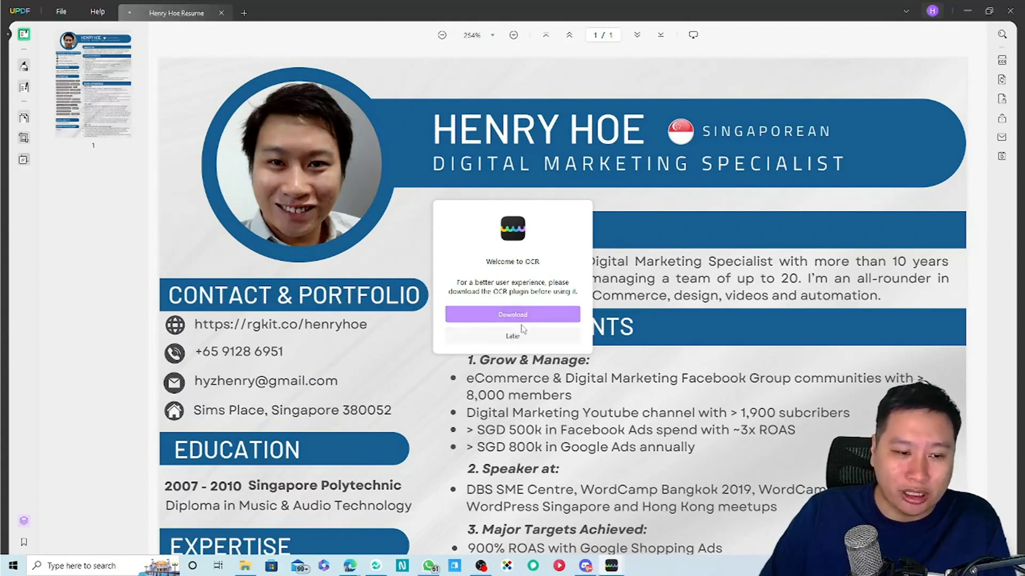
{"action": "left_click", "coordinate": [512, 337]}
{"action": "left_click", "coordinate": [1001, 79]}
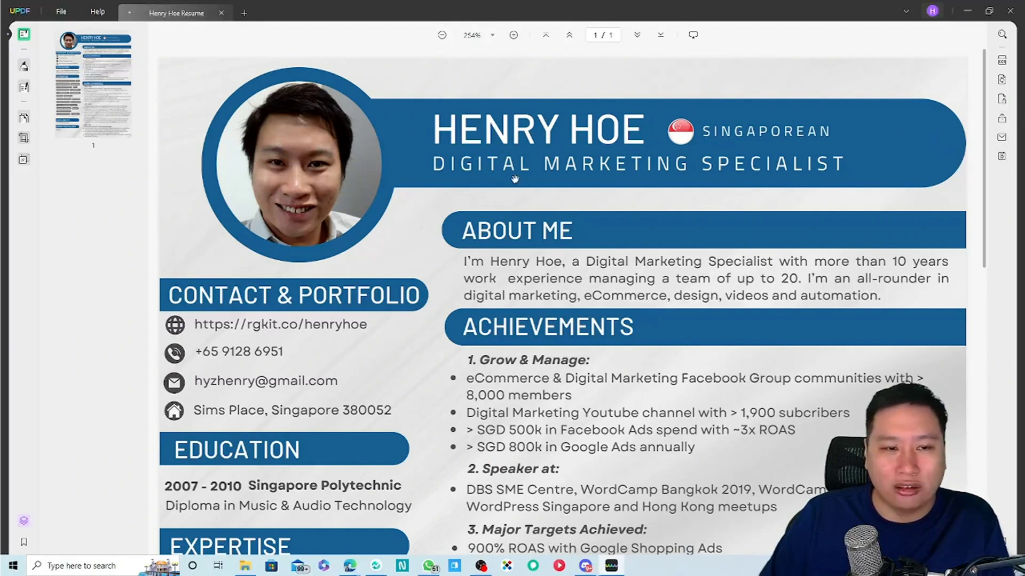
{"action": "left_click", "coordinate": [695, 37]}
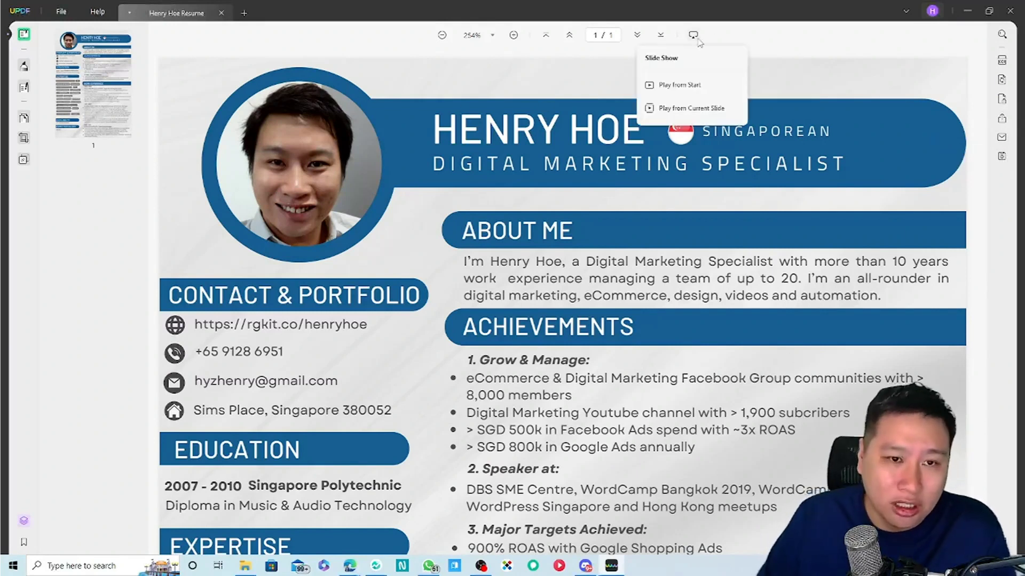
Play the resume as a slideshow from the start, exit it, and enter Comment mode
{"action": "left_click", "coordinate": [694, 35]}
{"action": "left_click", "coordinate": [693, 35]}
{"action": "left_click", "coordinate": [688, 84]}
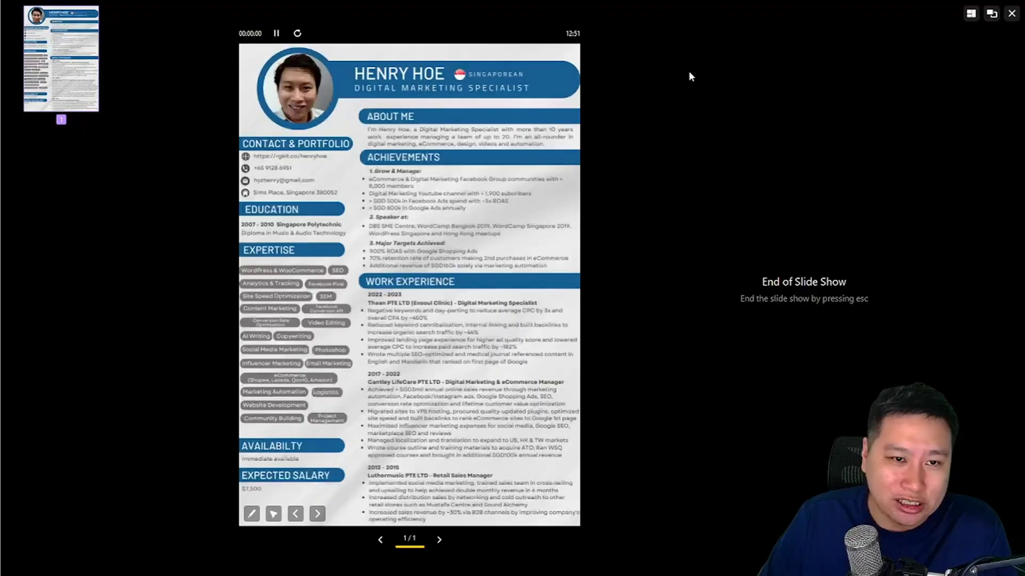
{"action": "left_click", "coordinate": [991, 14]}
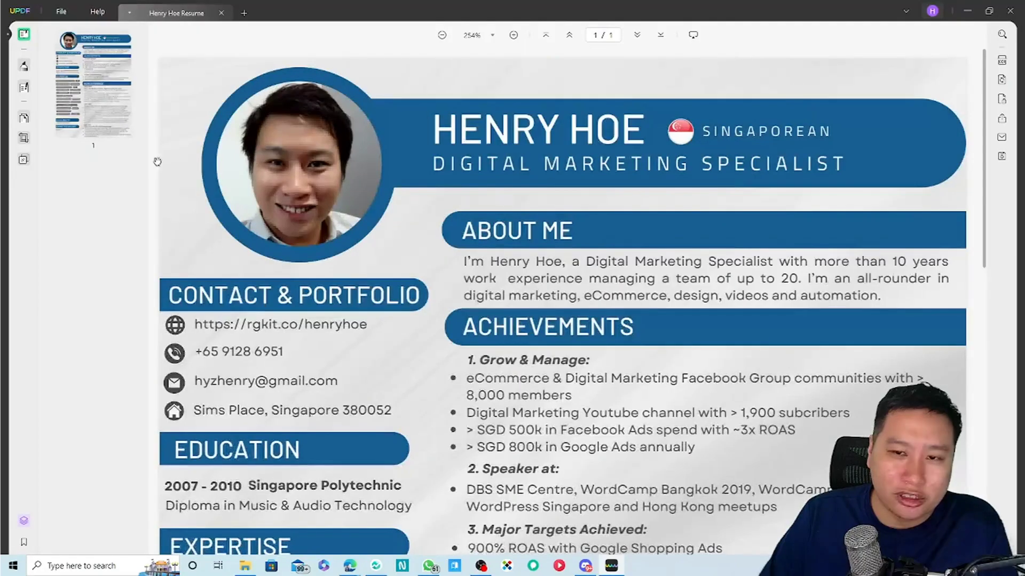
{"action": "left_click", "coordinate": [25, 66]}
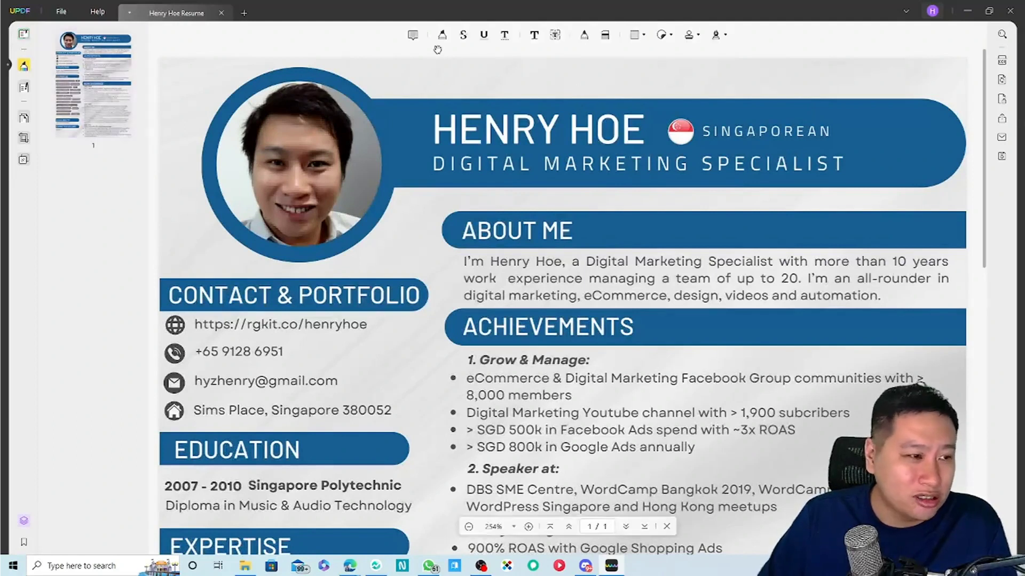
Add and delete a sticky note, then highlight the first About Me sentence yellow
{"action": "left_click", "coordinate": [522, 87]}
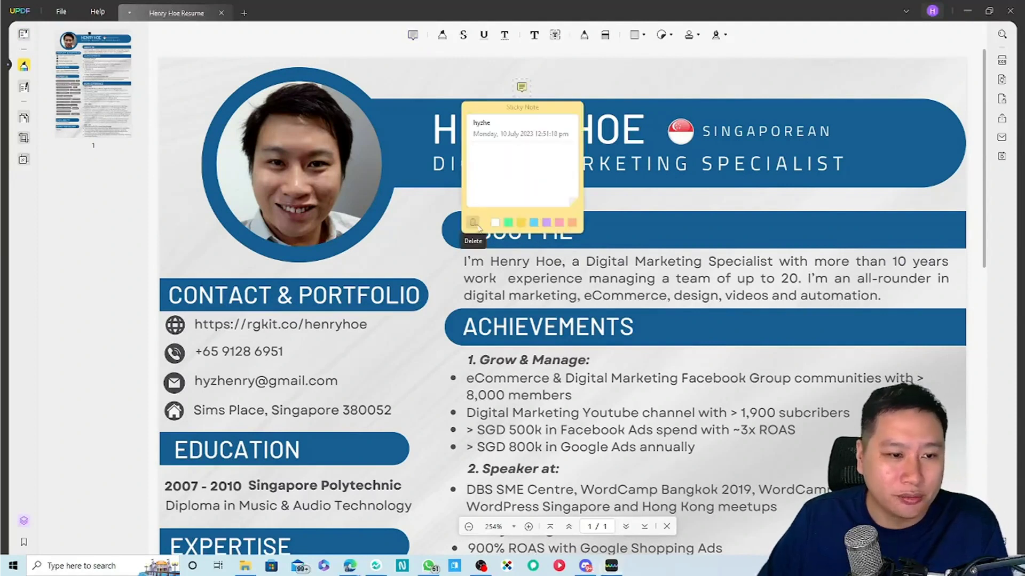
{"action": "left_click", "coordinate": [471, 239]}
{"action": "left_click", "coordinate": [447, 38]}
{"action": "left_click_drag", "start_coordinate": [514, 262], "coordinate": [743, 263]}
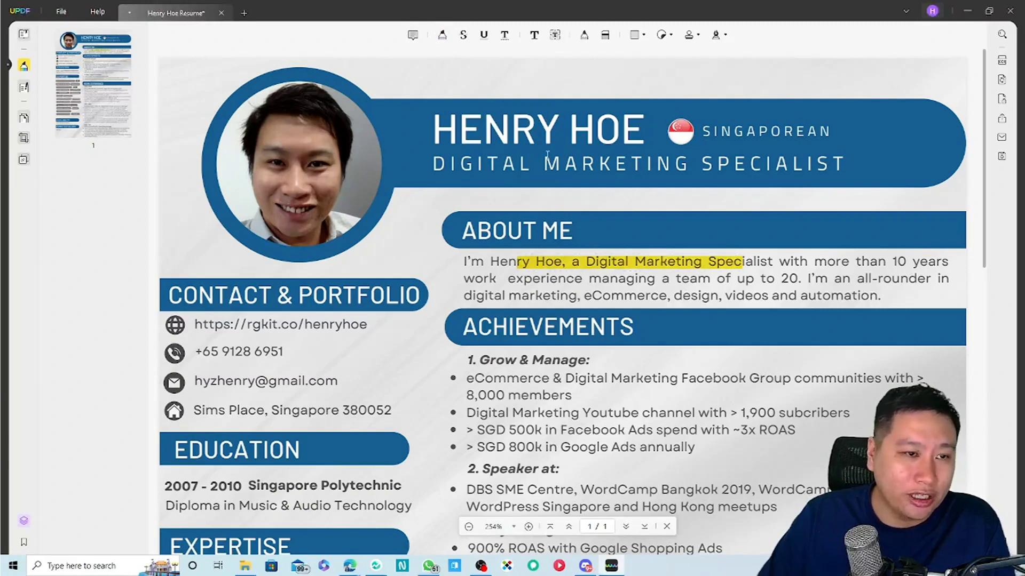
Strike through the experience phrase, underline 'team of up to', and squiggle 'eCommerce, design'
{"action": "left_click", "coordinate": [463, 35]}
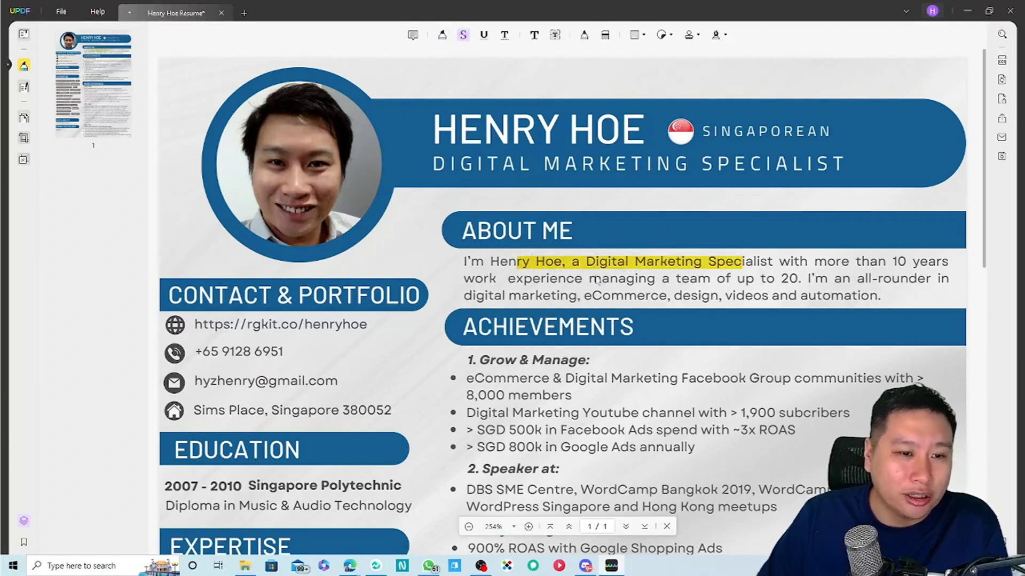
{"action": "left_click_drag", "start_coordinate": [584, 280], "coordinate": [745, 264]}
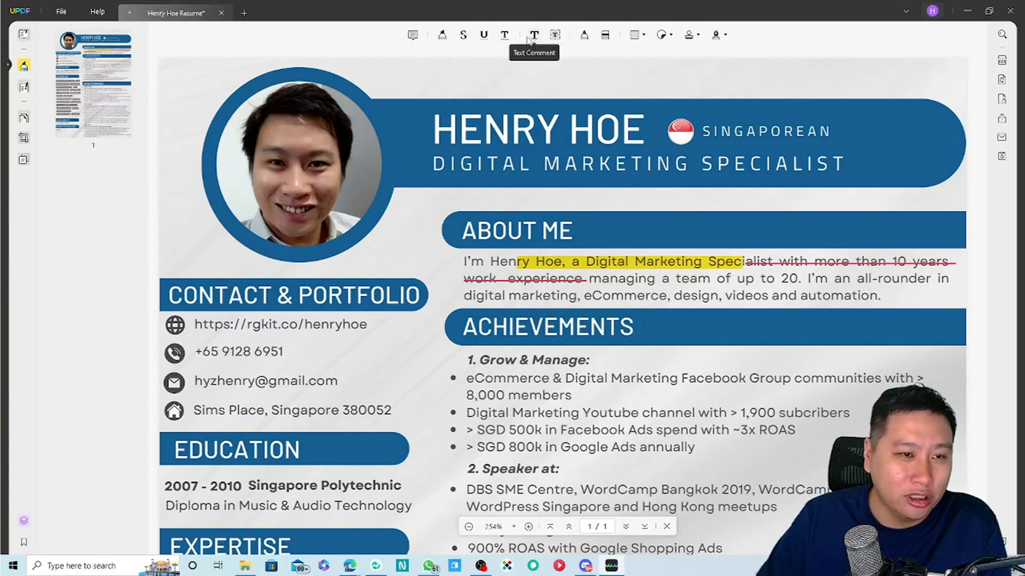
{"action": "left_click", "coordinate": [484, 35]}
{"action": "left_click_drag", "start_coordinate": [635, 279], "coordinate": [773, 286]}
{"action": "left_click", "coordinate": [737, 281]}
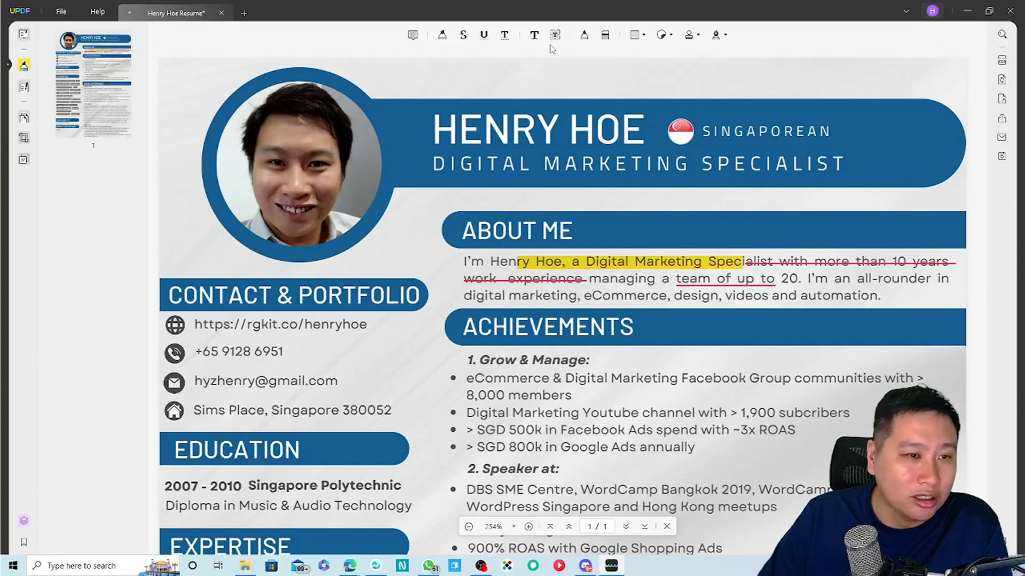
{"action": "left_click", "coordinate": [504, 36]}
{"action": "left_click_drag", "start_coordinate": [584, 297], "coordinate": [718, 299]}
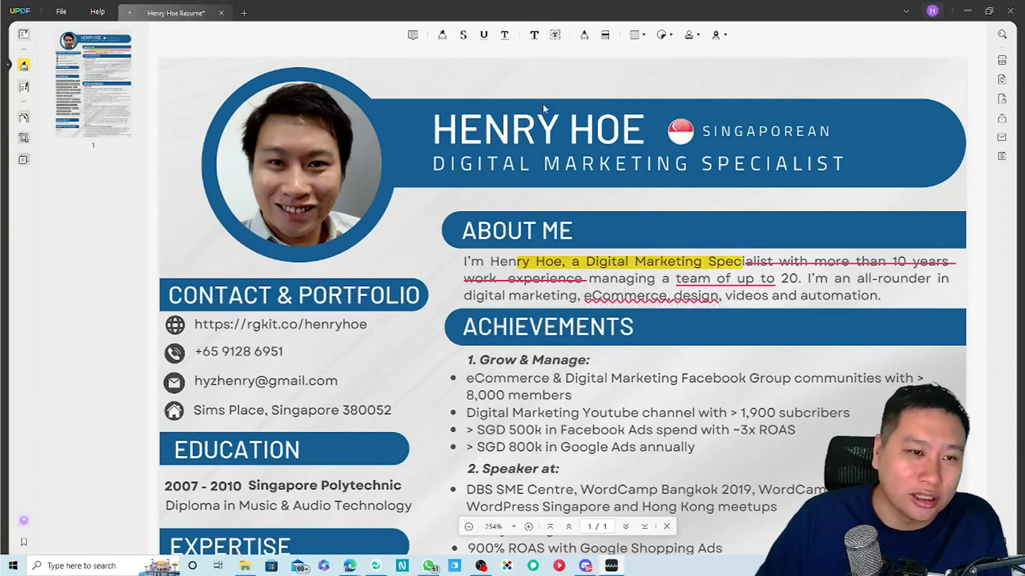
Add a text comment reading 'wefwef' at the top of the page
{"action": "left_click", "coordinate": [534, 35]}
{"action": "left_click", "coordinate": [586, 86]}
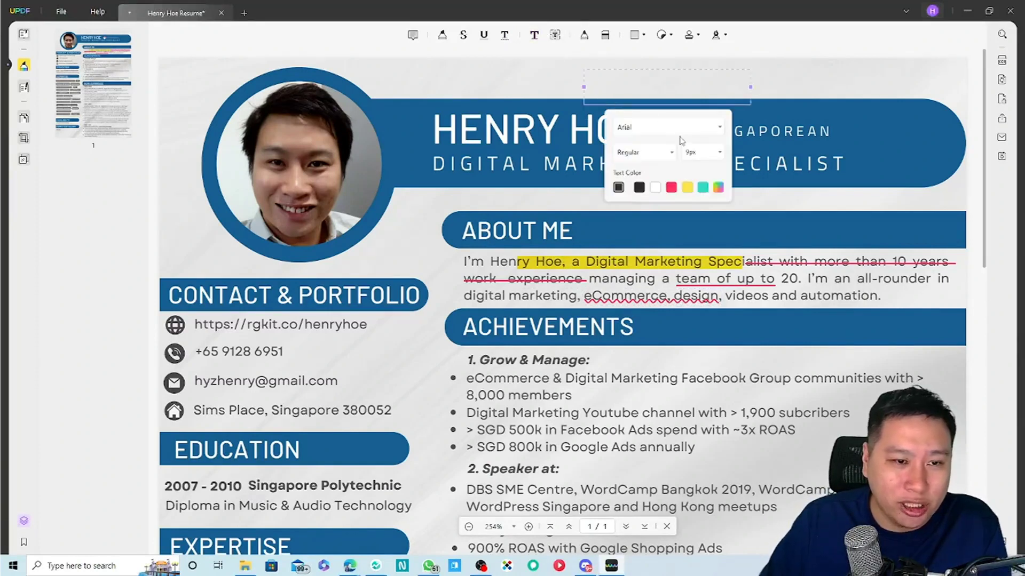
{"action": "type", "text": "wefwef"}
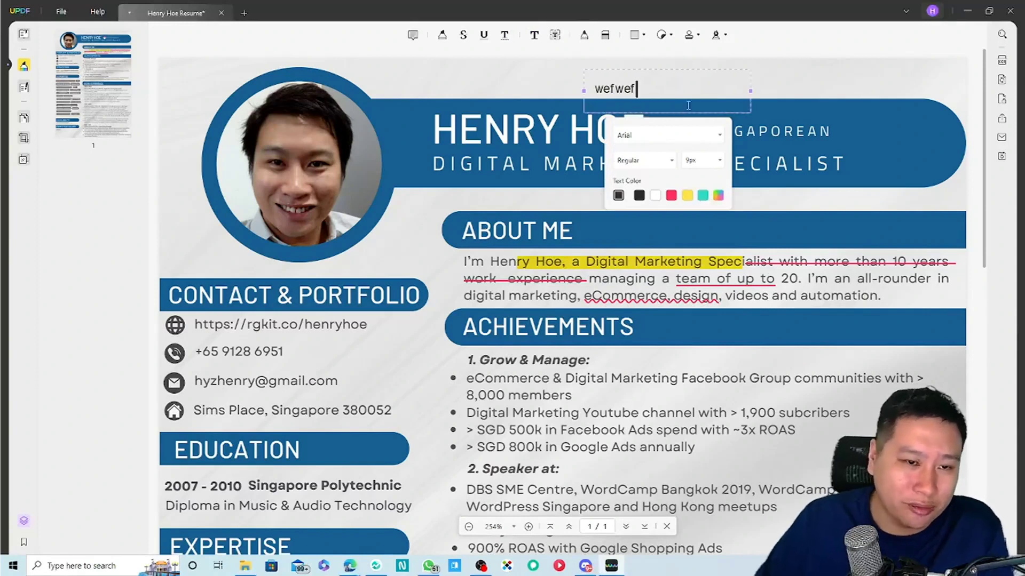
{"action": "left_click", "coordinate": [637, 40]}
Add a text box reading 'Hello' at the top right and make its text white
{"action": "left_click", "coordinate": [555, 35]}
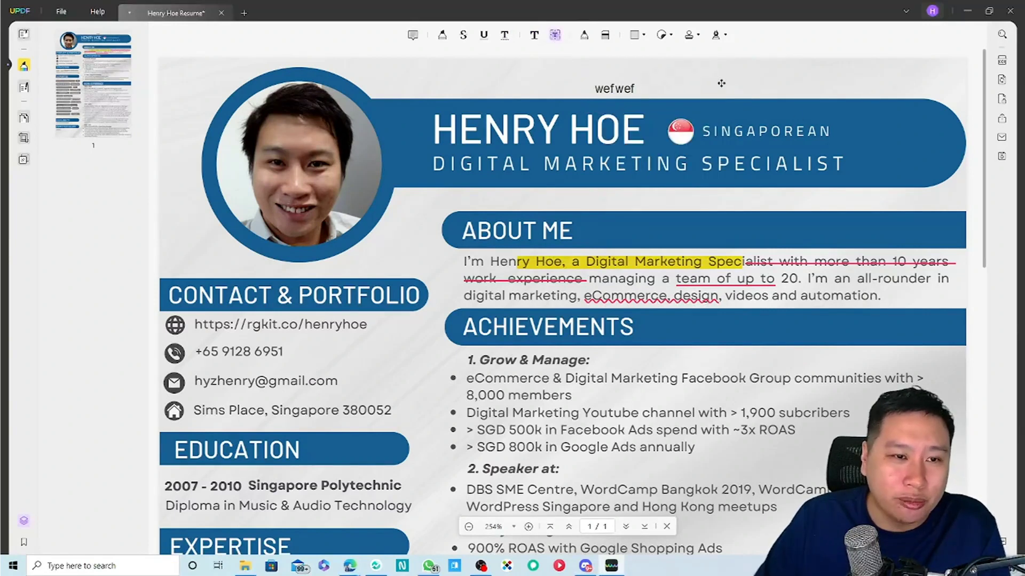
{"action": "left_click", "coordinate": [795, 87]}
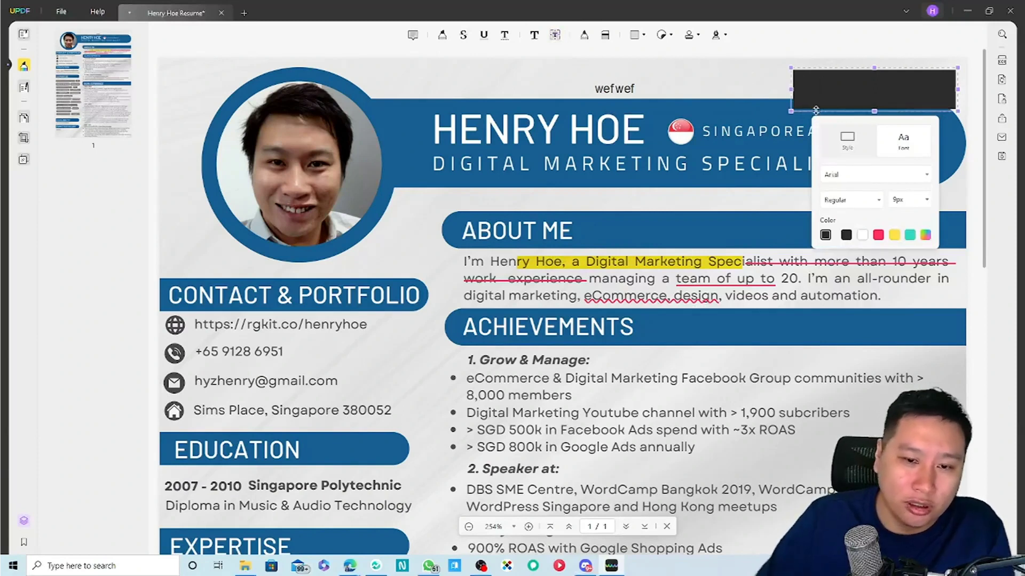
{"action": "type", "text": "Hello"}
{"action": "key", "text": "ctrl+a"}
{"action": "left_click", "coordinate": [862, 235]}
{"action": "left_click", "coordinate": [761, 398]}
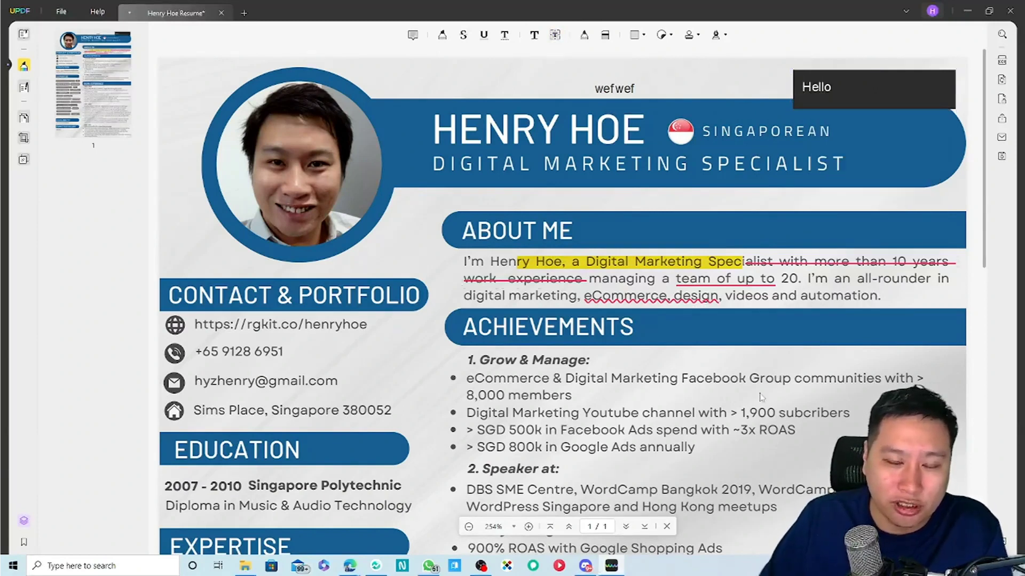
Draw pencil loops over ABOUT ME, then erase parts of them with the Eraser
{"action": "left_click", "coordinate": [584, 35]}
{"action": "mouse_move", "coordinate": [467, 227]}
{"action": "left_mouse_down"}
{"action": "mouse_move", "coordinate": [783, 269]}
{"action": "mouse_move", "coordinate": [800, 203]}
{"action": "left_mouse_up"}
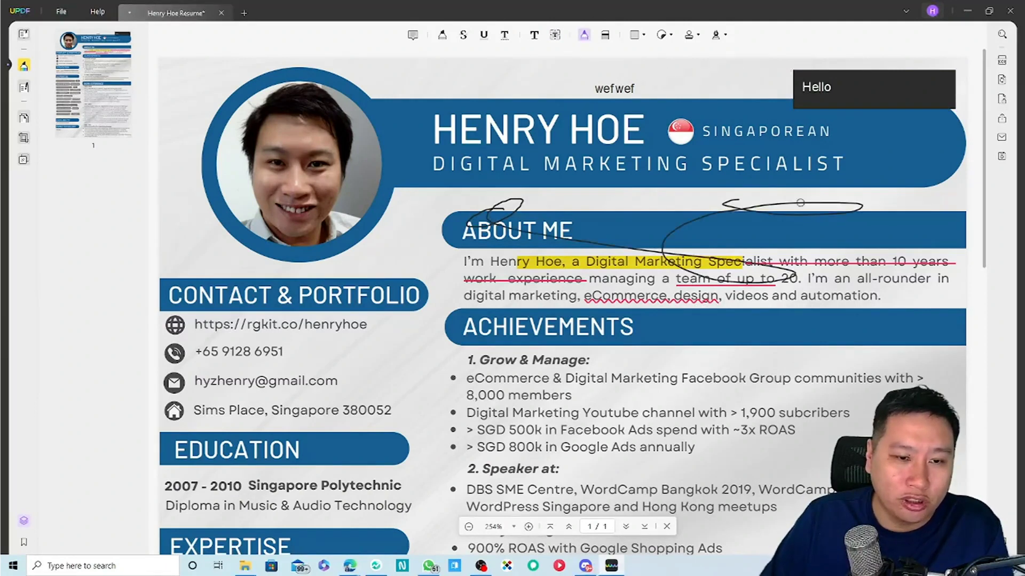
{"action": "left_click", "coordinate": [605, 35]}
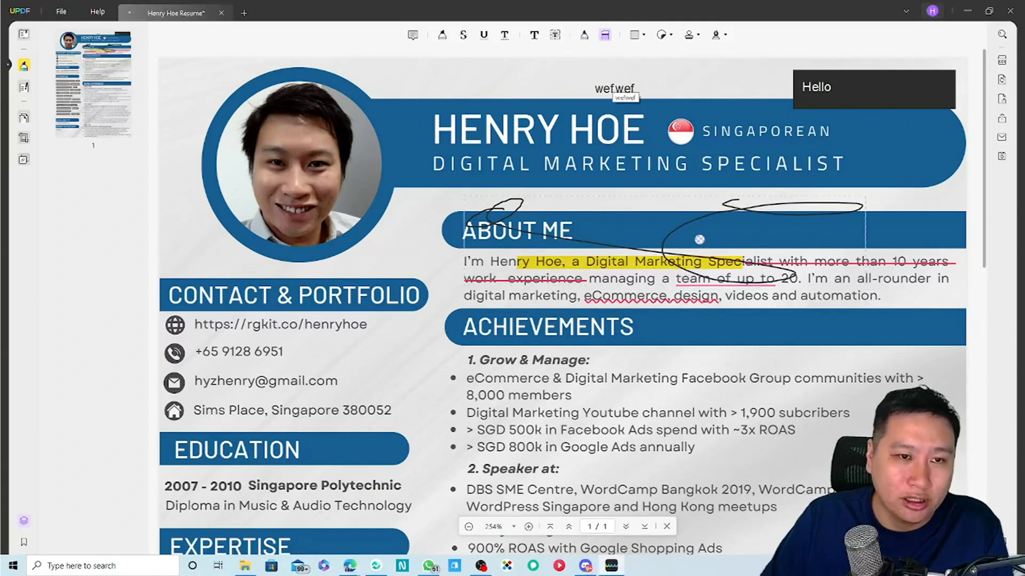
{"action": "mouse_move", "coordinate": [664, 235]}
{"action": "left_mouse_down"}
{"action": "mouse_move", "coordinate": [699, 256]}
{"action": "mouse_move", "coordinate": [804, 268]}
{"action": "left_mouse_up"}
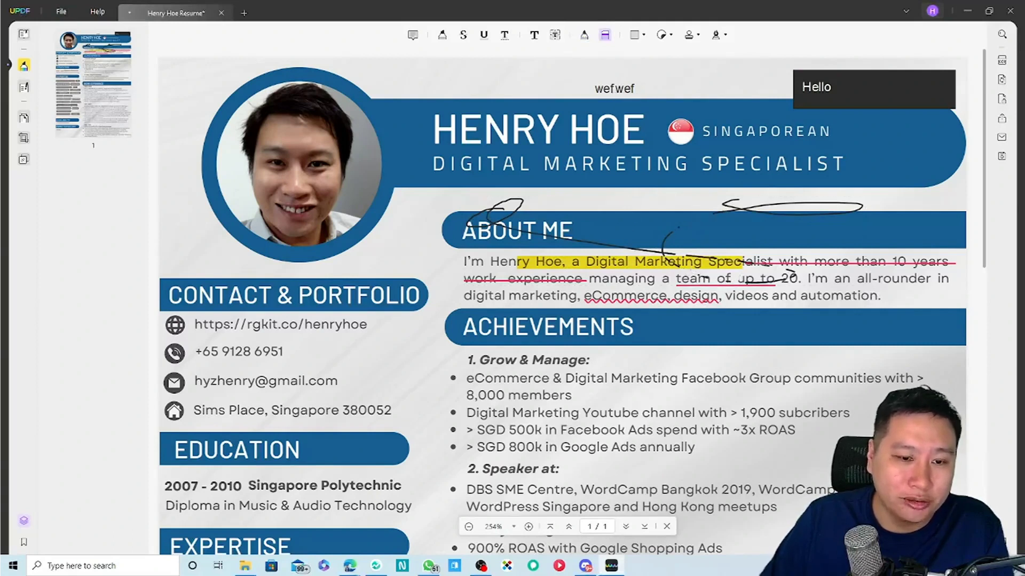
{"action": "left_click_drag", "start_coordinate": [724, 206], "coordinate": [800, 203]}
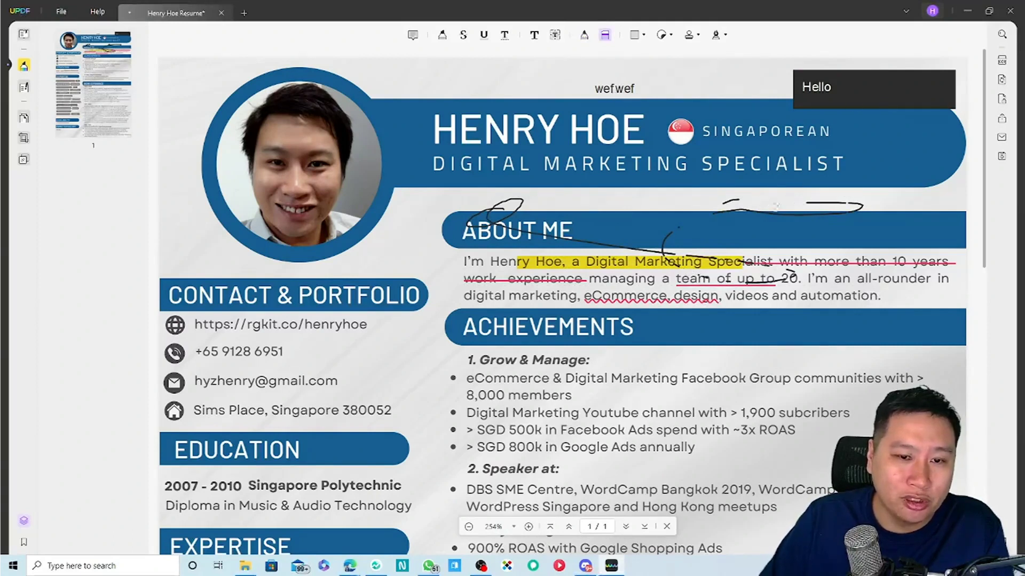
Draw a dark filled rectangle beside the phone and email lines and check its style options
{"action": "left_click", "coordinate": [638, 38]}
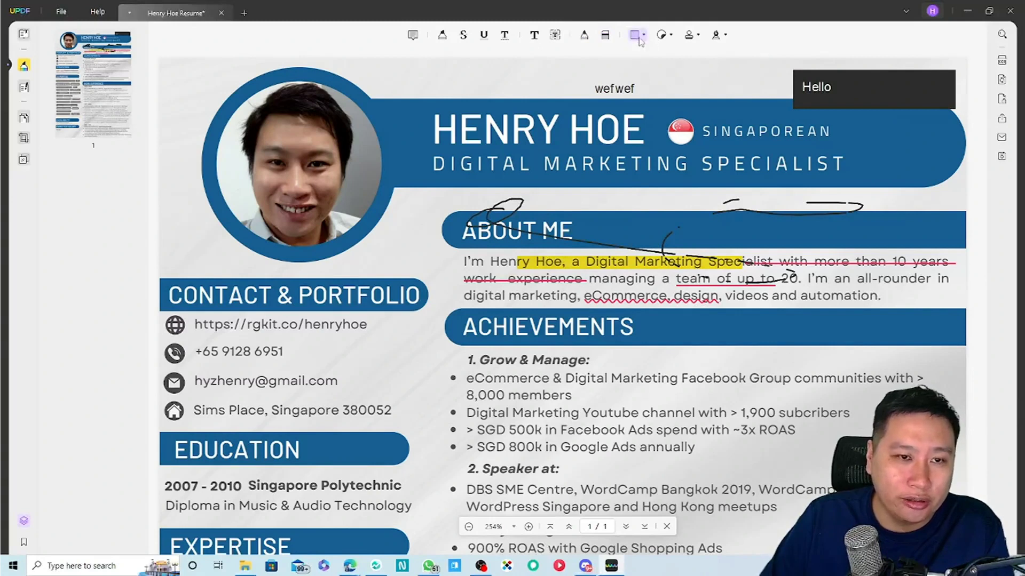
{"action": "left_click_drag", "start_coordinate": [391, 341], "coordinate": [425, 394]}
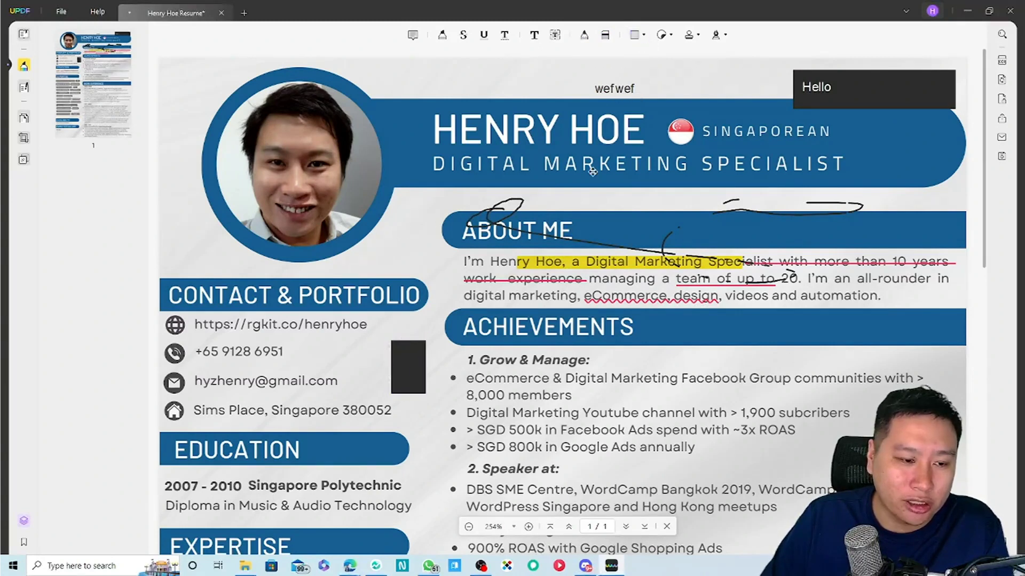
{"action": "left_click", "coordinate": [642, 39]}
{"action": "left_click", "coordinate": [644, 38]}
{"action": "left_click", "coordinate": [644, 38]}
{"action": "left_click", "coordinate": [644, 37]}
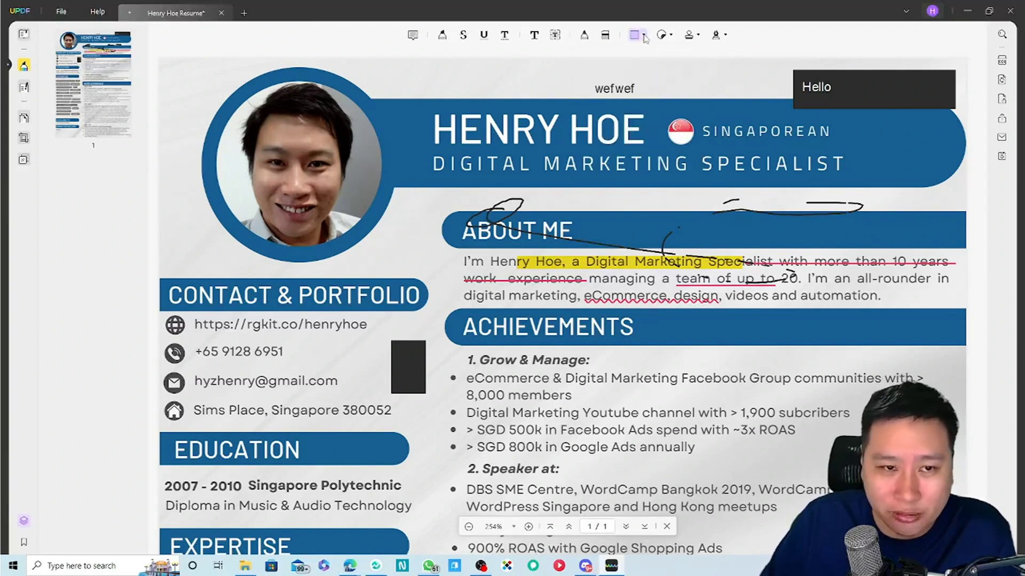
{"action": "left_click", "coordinate": [644, 37]}
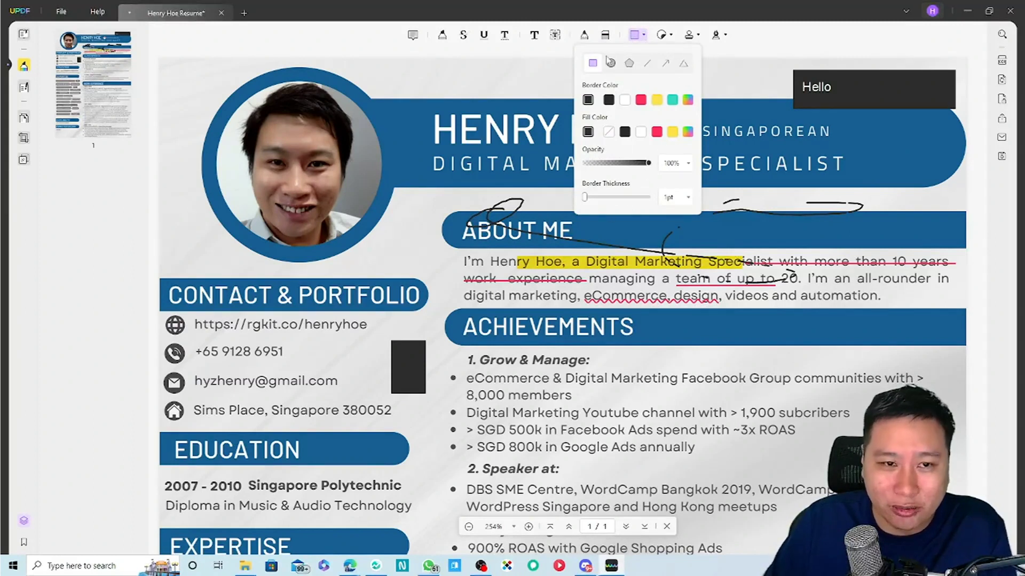
Place the party-hat smiley sticker near the ABOUT ME heading
{"action": "left_click", "coordinate": [663, 36]}
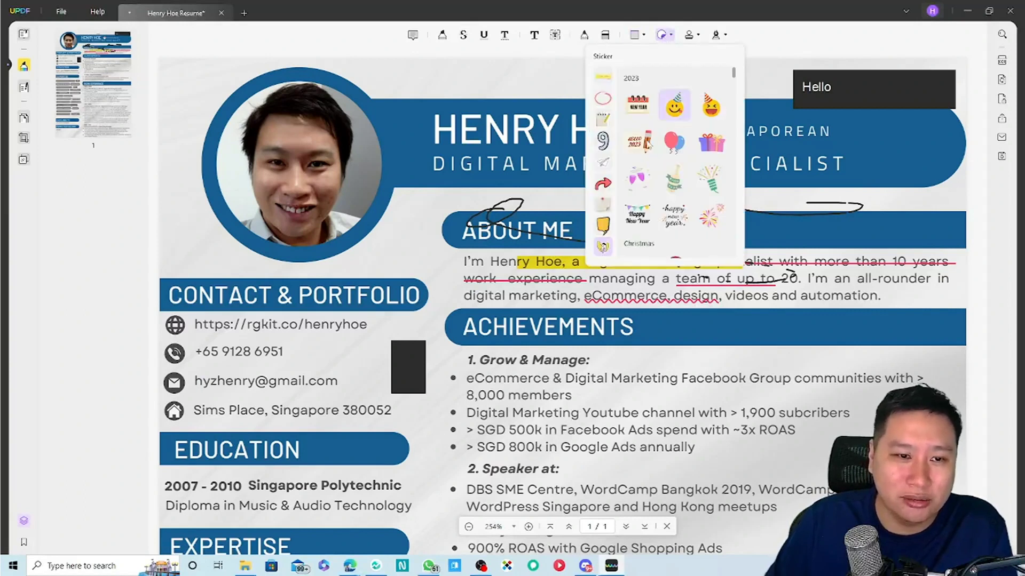
{"action": "left_click", "coordinate": [674, 107]}
{"action": "left_click", "coordinate": [448, 240]}
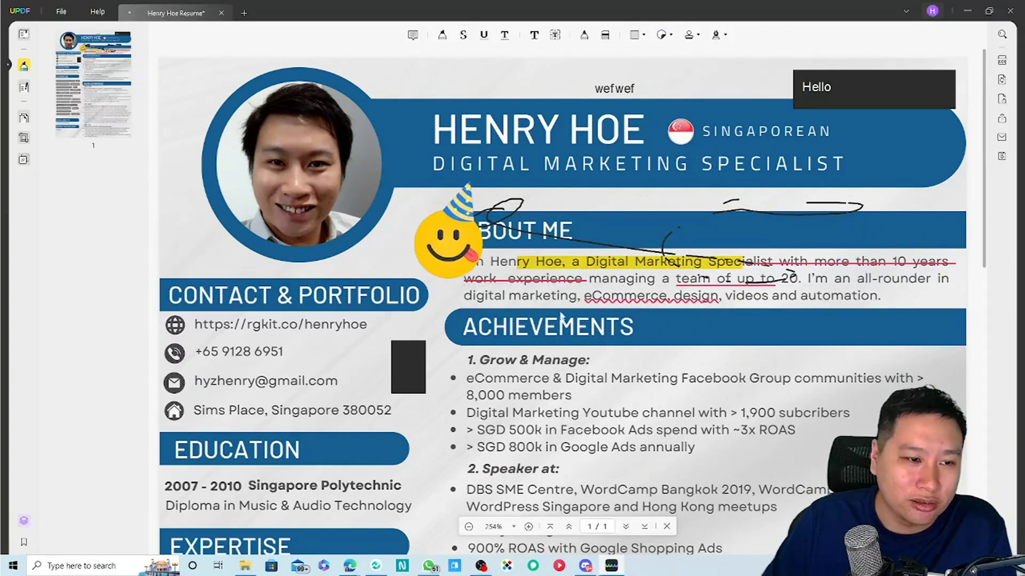
{"action": "left_click", "coordinate": [664, 35]}
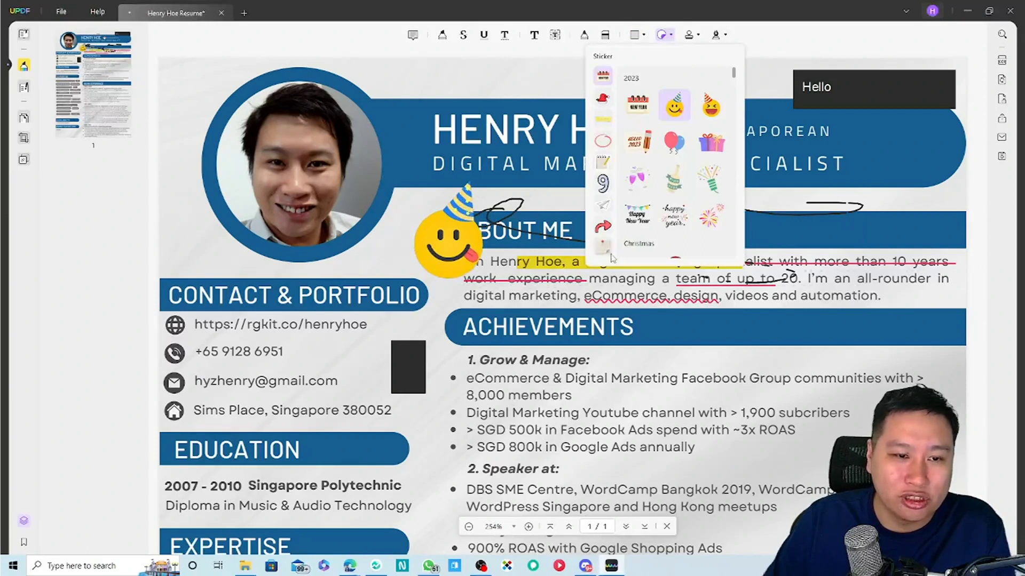
{"action": "left_click", "coordinate": [666, 36]}
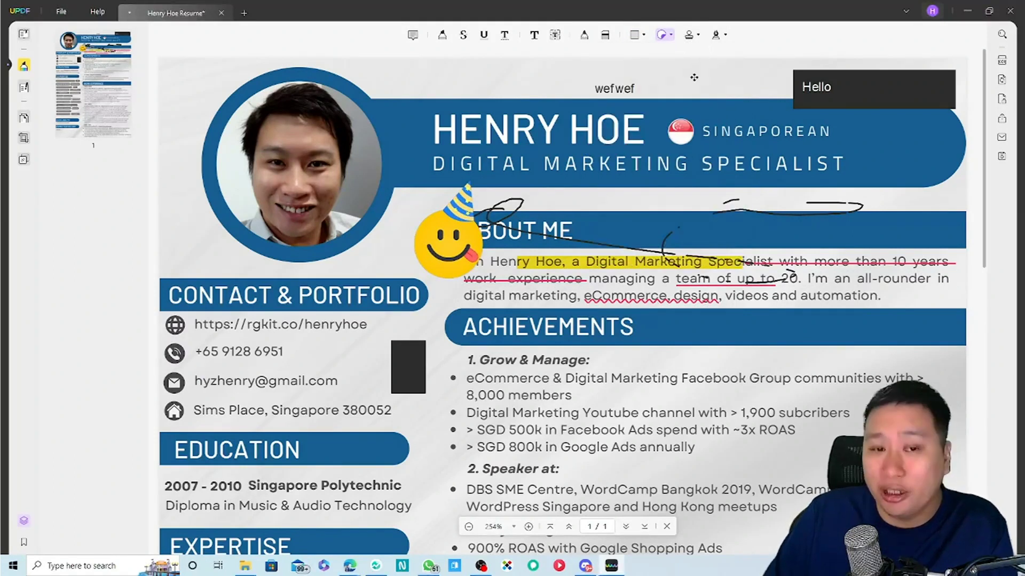
{"action": "left_click", "coordinate": [691, 35]}
{"action": "scroll", "coordinate": [791, 337], "scroll_direction": "down", "scroll_amount": 5}
Place a red REVISED stamp below the $7,500 expected salary and browse the stamp lists
{"action": "scroll", "coordinate": [792, 337], "scroll_direction": "down", "scroll_amount": 7}
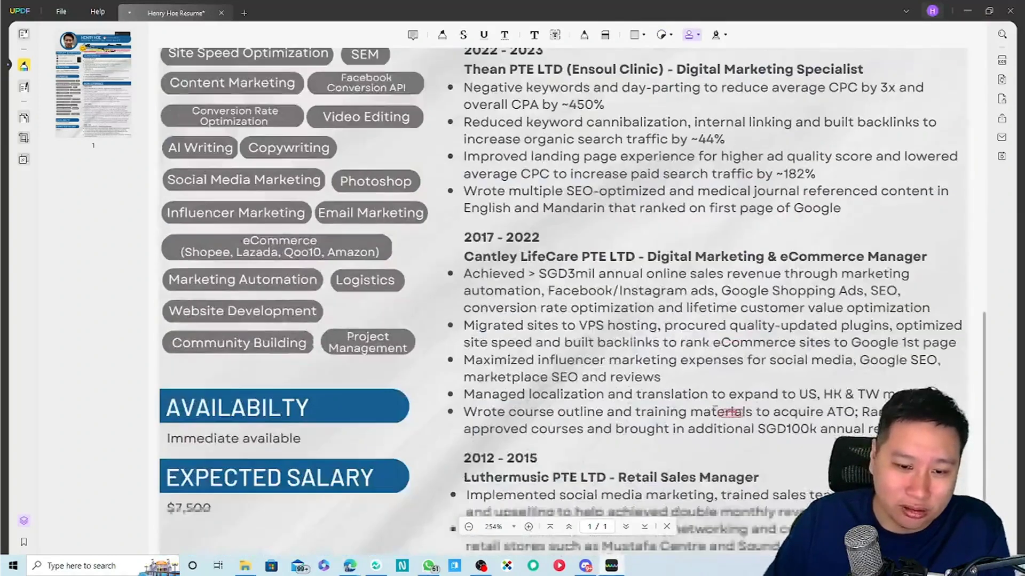
{"action": "left_click", "coordinate": [329, 480]}
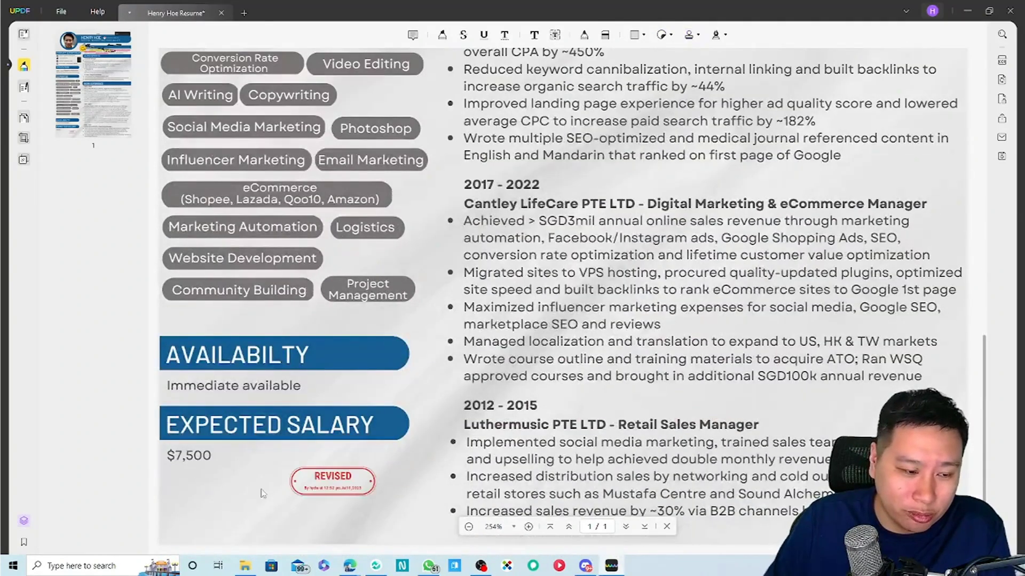
{"action": "left_click", "coordinate": [692, 35]}
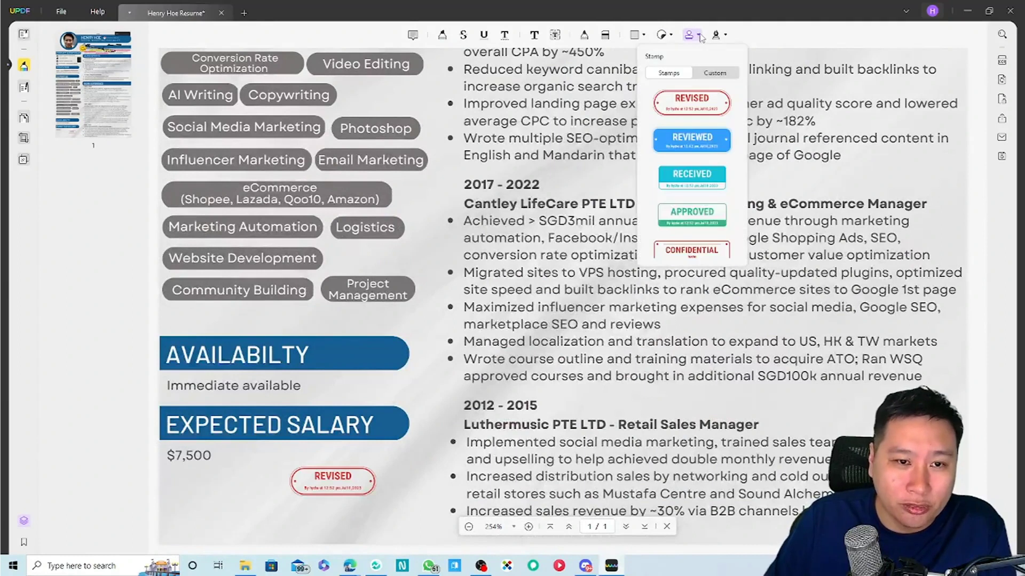
{"action": "left_click", "coordinate": [714, 75]}
{"action": "left_click", "coordinate": [670, 74]}
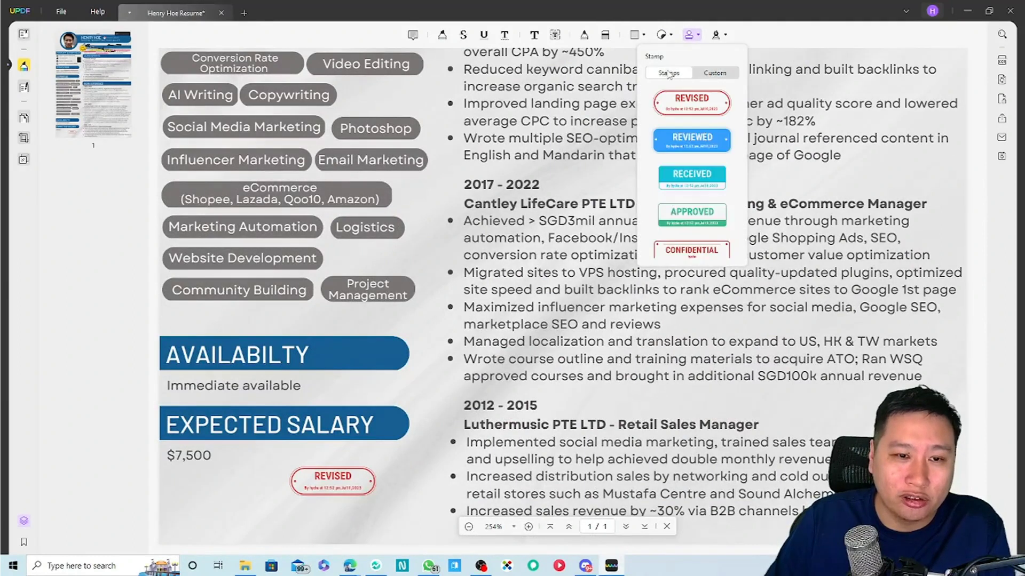
{"action": "scroll", "coordinate": [688, 202], "scroll_direction": "down", "scroll_amount": 5}
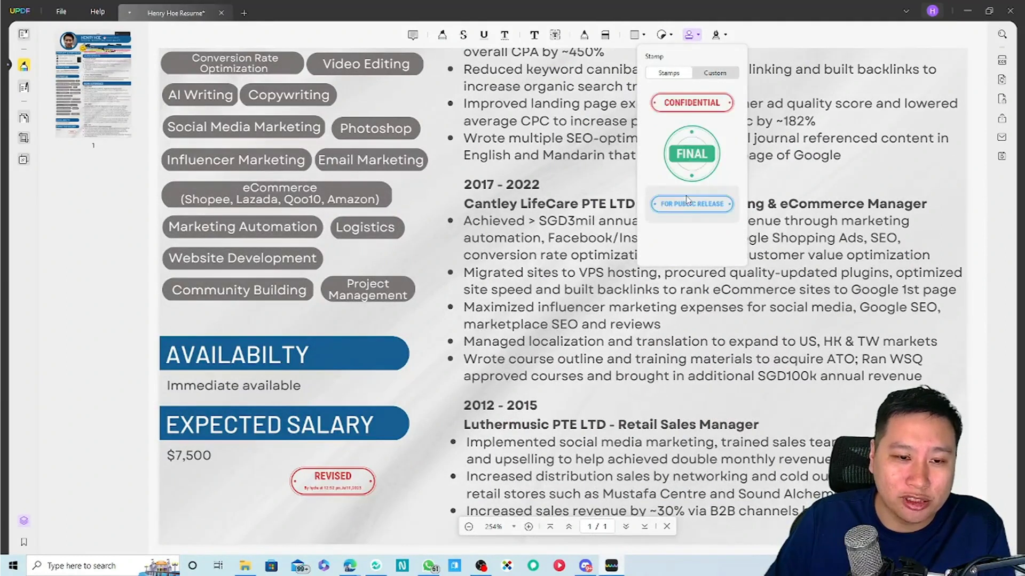
{"action": "left_click", "coordinate": [686, 78]}
{"action": "left_click", "coordinate": [700, 36]}
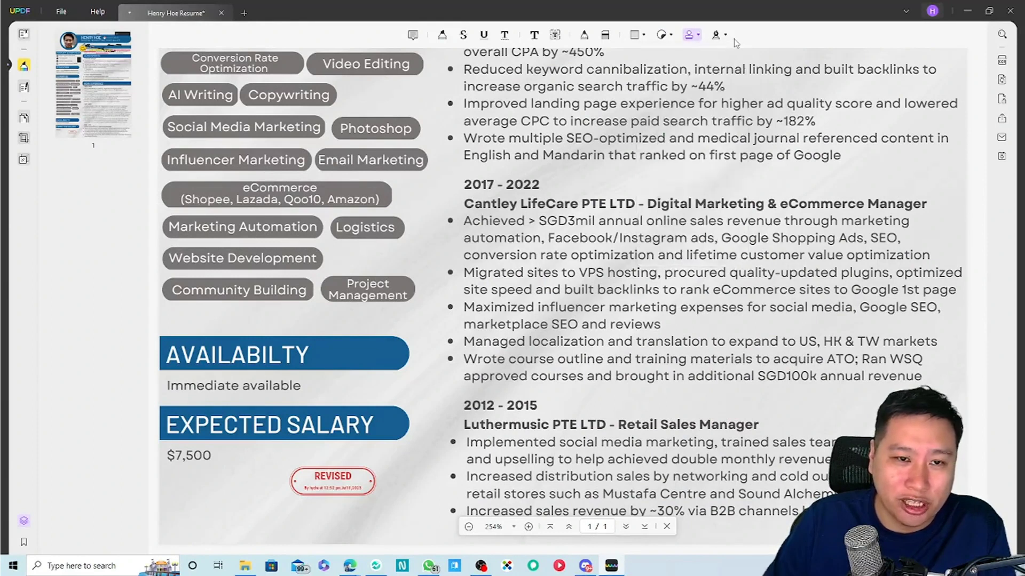
Draw a new freehand signature and place it below the $7,500 salary
{"action": "left_click", "coordinate": [723, 37]}
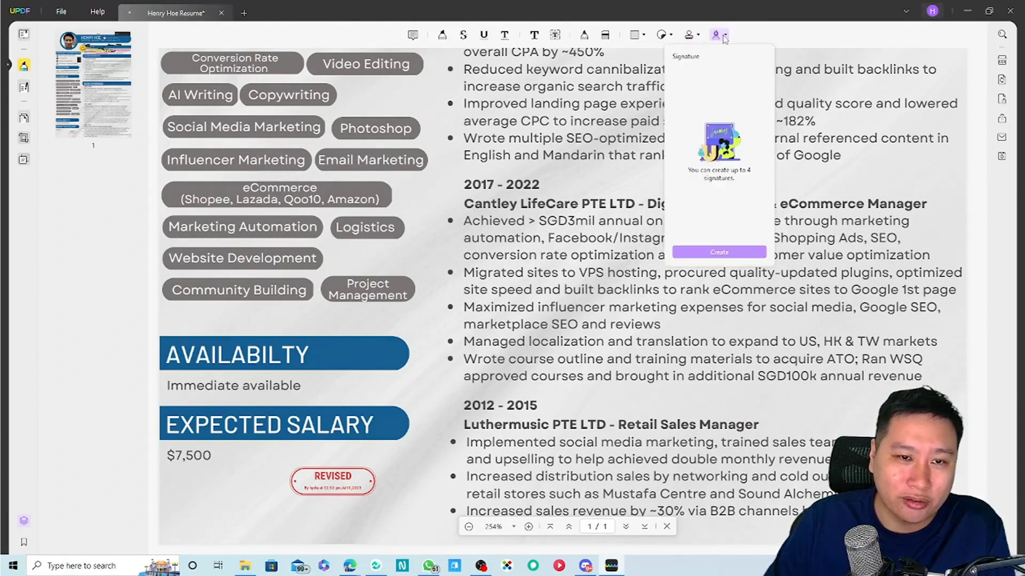
{"action": "left_click", "coordinate": [726, 36]}
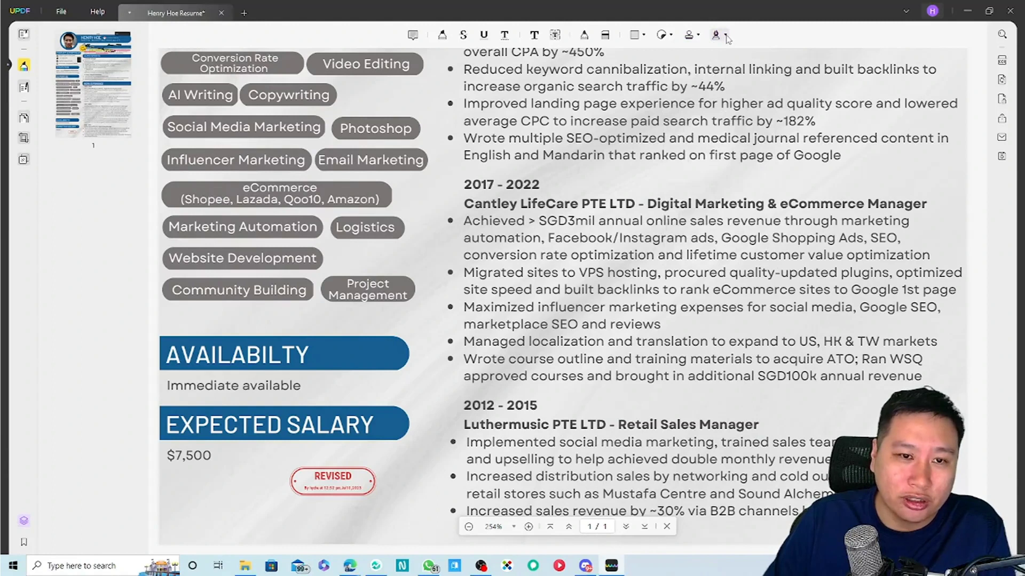
{"action": "left_click", "coordinate": [715, 35]}
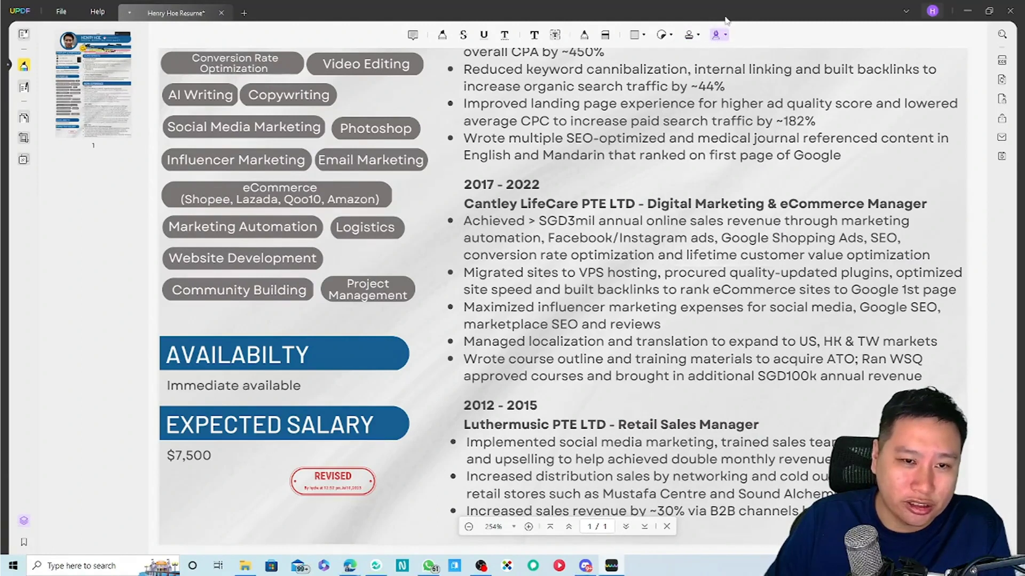
{"action": "left_click", "coordinate": [702, 252]}
{"action": "left_click_drag", "start_coordinate": [473, 245], "coordinate": [534, 284]}
{"action": "left_click", "coordinate": [569, 362]}
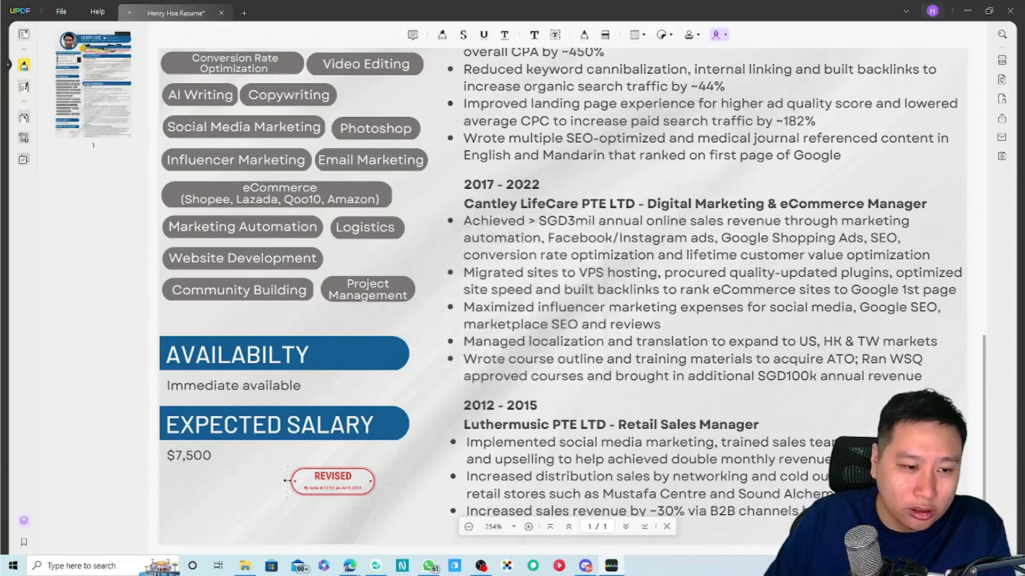
{"action": "left_click", "coordinate": [194, 499]}
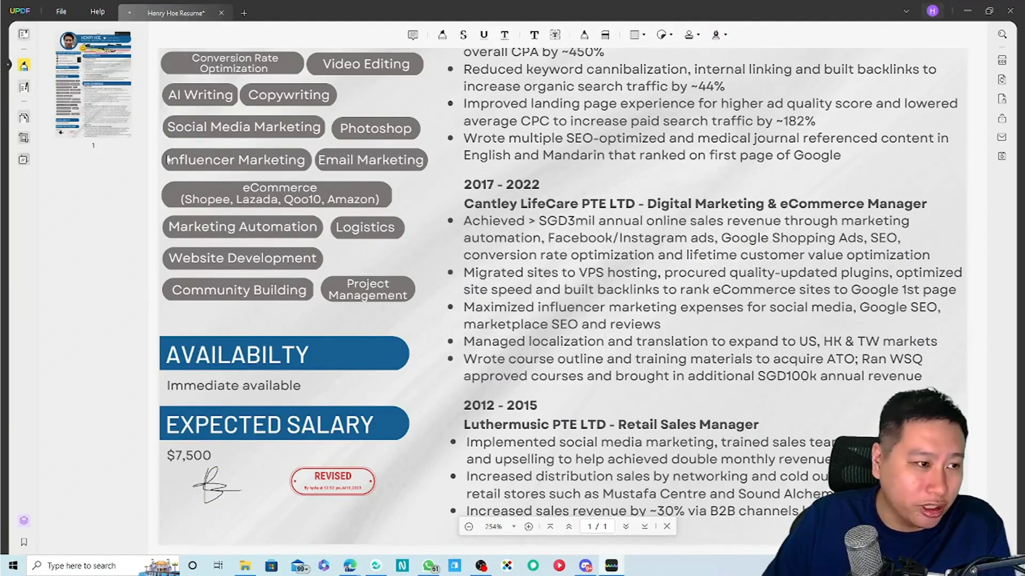
{"action": "left_click", "coordinate": [24, 88]}
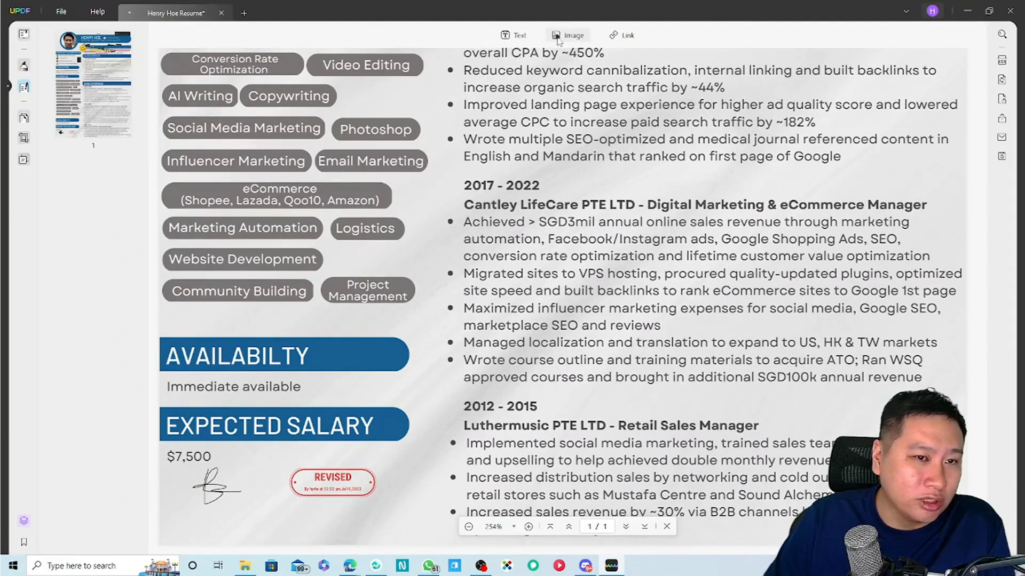
Using the Text tool, shift the Project Management text box slightly right and down
{"action": "left_click", "coordinate": [515, 38]}
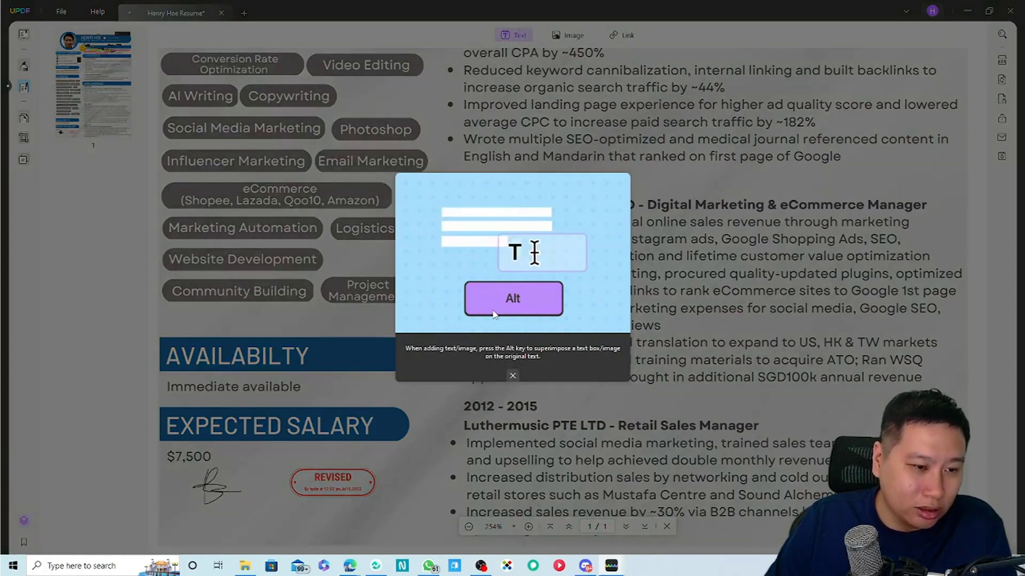
{"action": "left_click", "coordinate": [511, 377]}
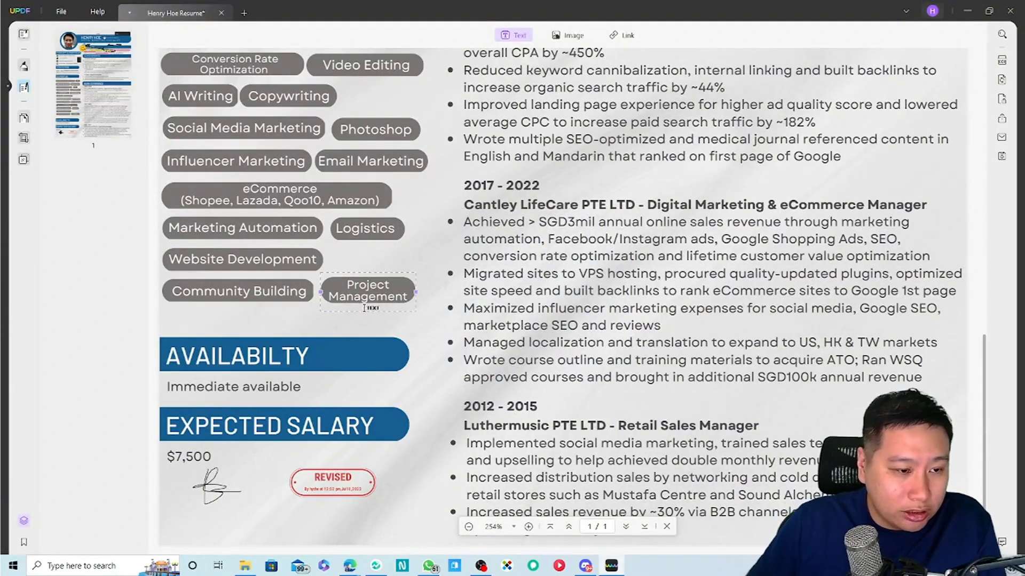
{"action": "left_click_drag", "start_coordinate": [353, 294], "coordinate": [368, 297]}
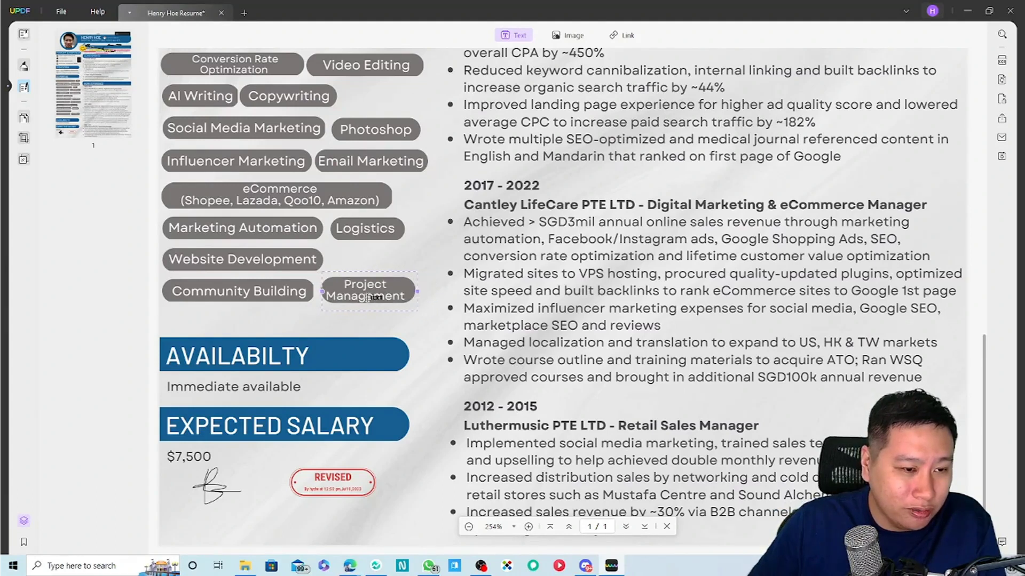
{"action": "left_click", "coordinate": [569, 35]}
Move the profile photo up into the blue ring
{"action": "scroll", "coordinate": [480, 214], "scroll_direction": "up", "scroll_amount": 5}
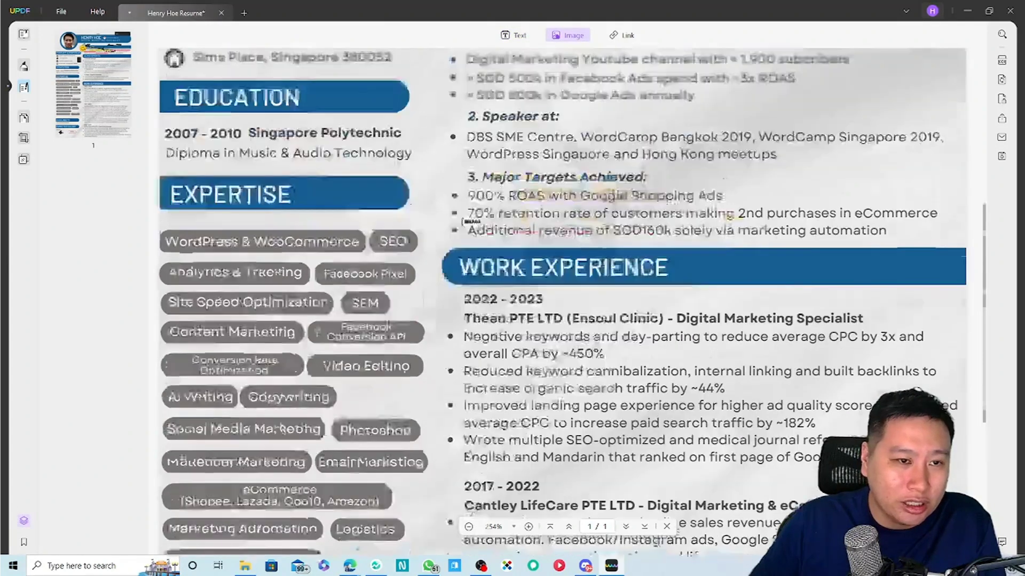
{"action": "scroll", "coordinate": [338, 181], "scroll_direction": "up", "scroll_amount": 5}
{"action": "left_click", "coordinate": [345, 238]}
{"action": "left_click_drag", "start_coordinate": [345, 245], "coordinate": [335, 227]}
{"action": "left_click", "coordinate": [622, 35]}
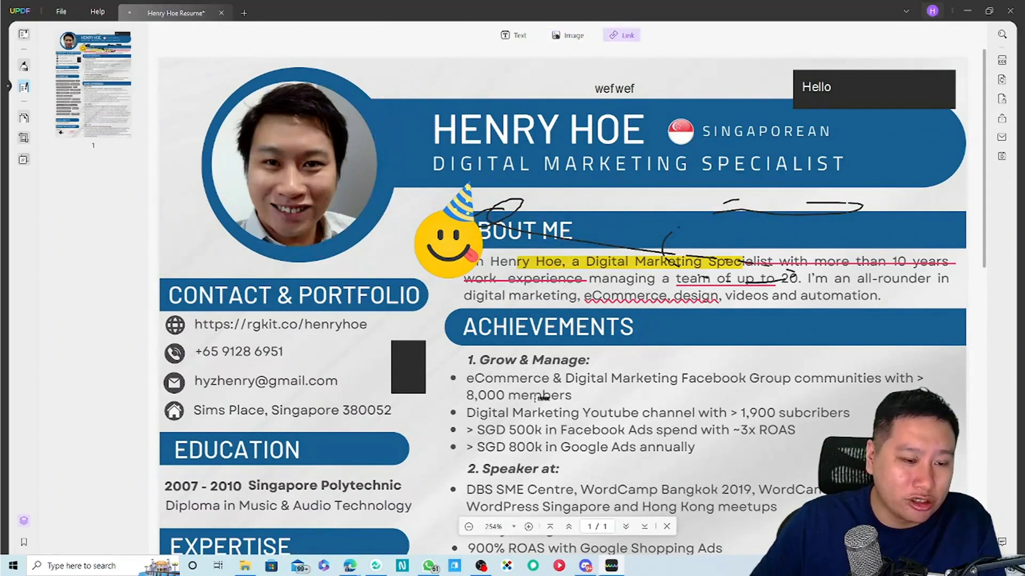
{"action": "left_click_drag", "start_coordinate": [571, 382], "coordinate": [668, 385]}
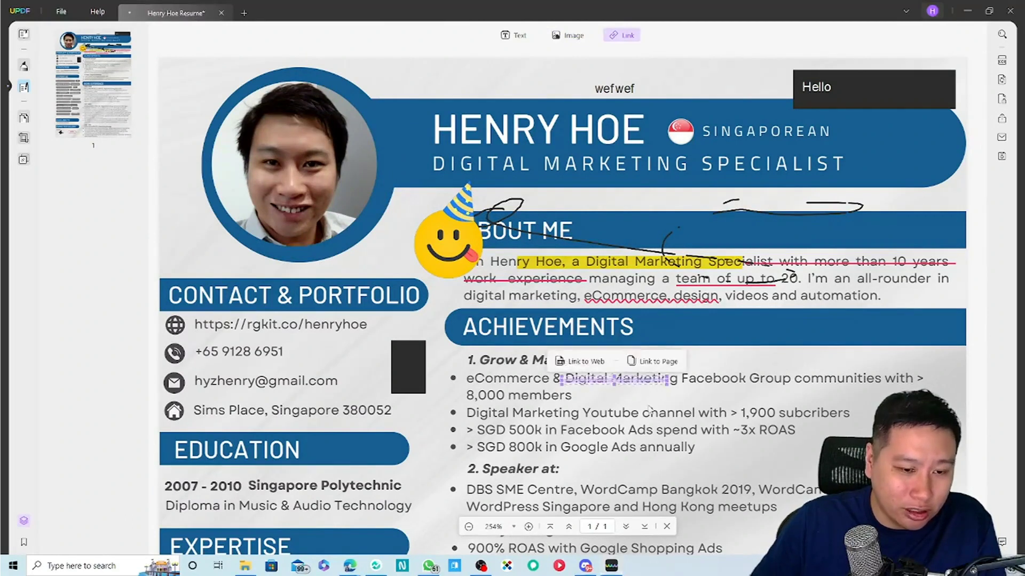
{"action": "left_click", "coordinate": [607, 392]}
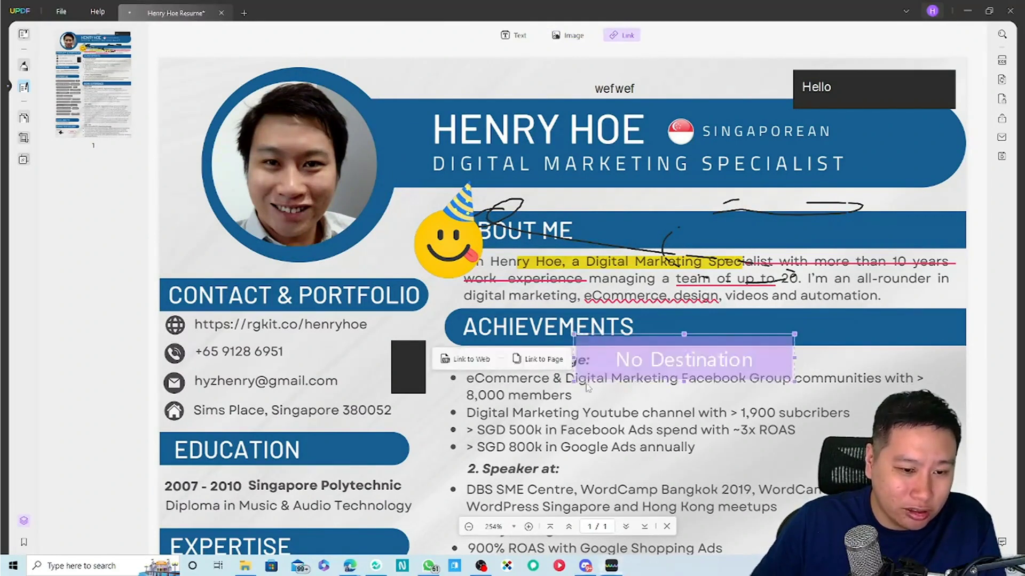
{"action": "left_click", "coordinate": [467, 361]}
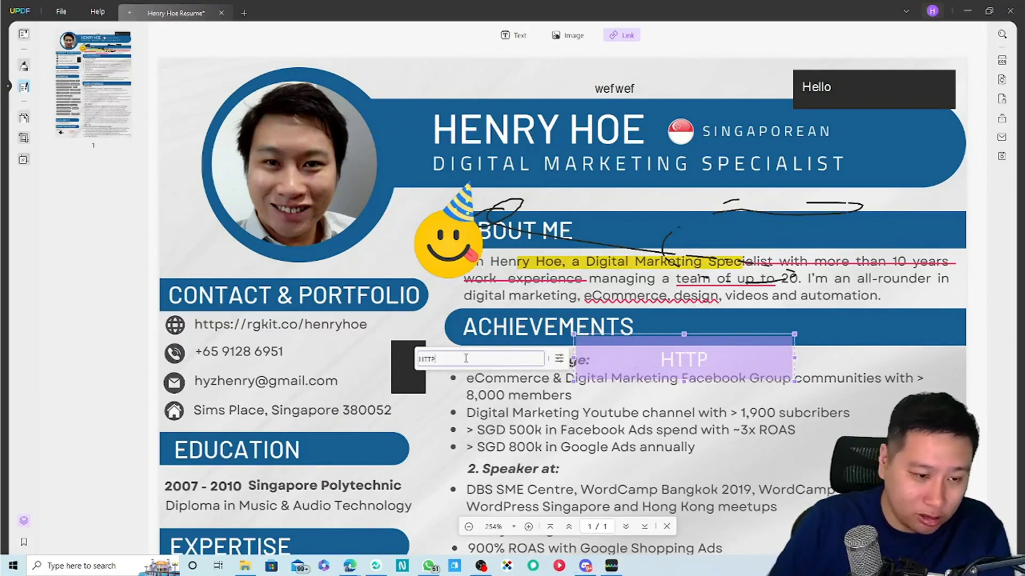
{"action": "type", "text": "https"}
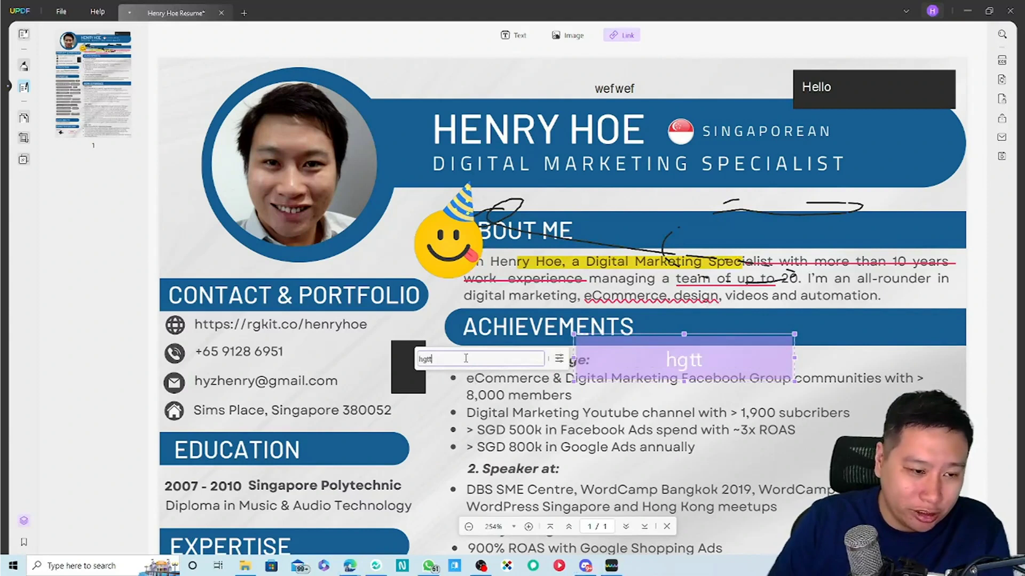
{"action": "type", "text": "://decisivemarketer.com"}
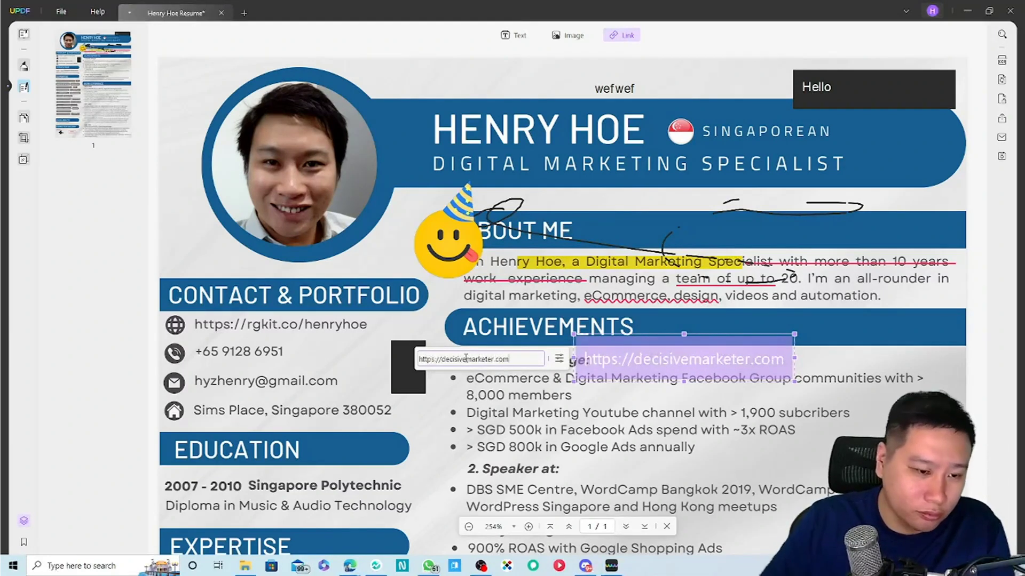
{"action": "key", "text": "Return"}
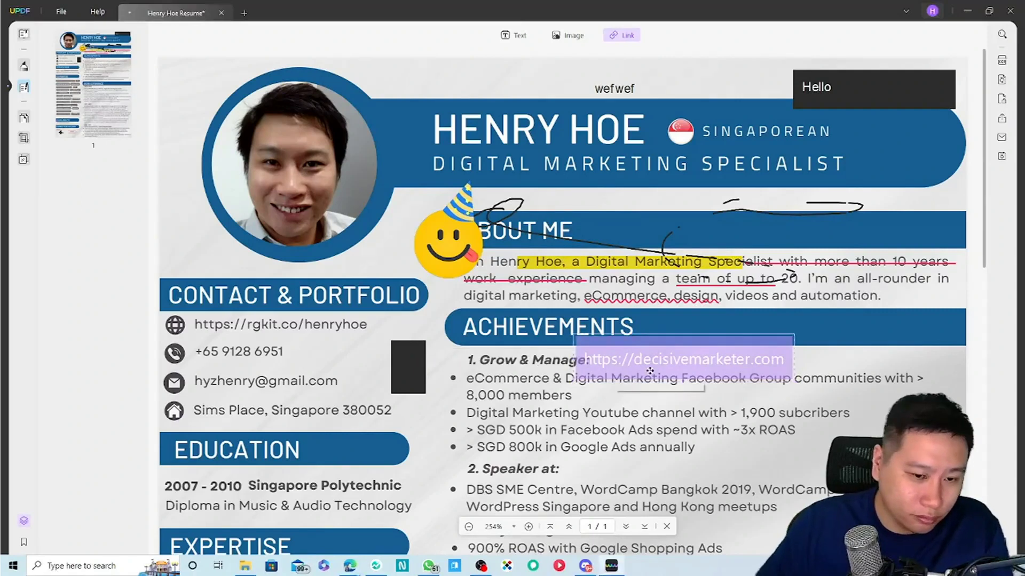
{"action": "left_click_drag", "start_coordinate": [678, 358], "coordinate": [834, 453]}
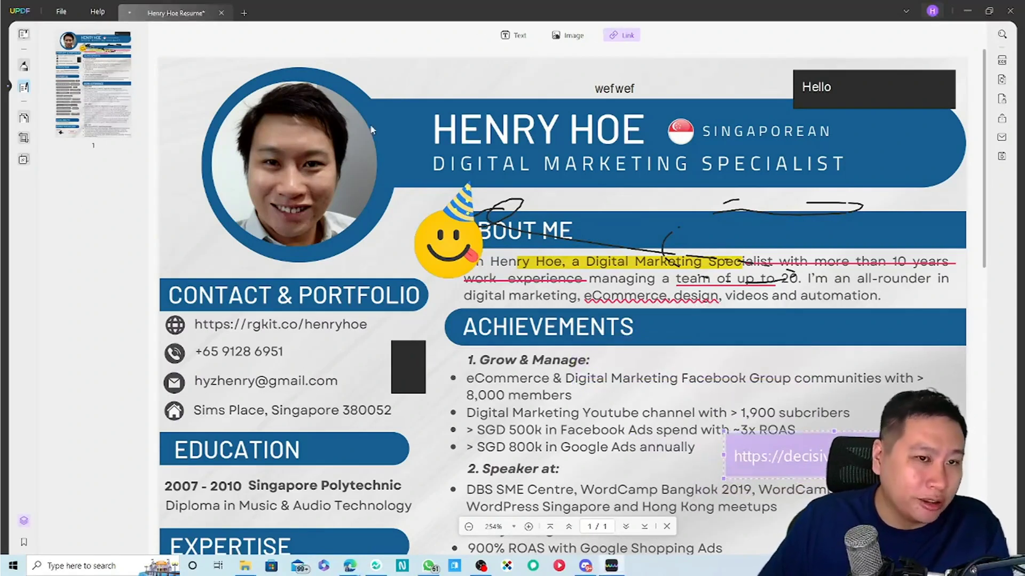
From Organize Pages, crop the resume page, extending the crop box to the page bottom
{"action": "left_click", "coordinate": [23, 118]}
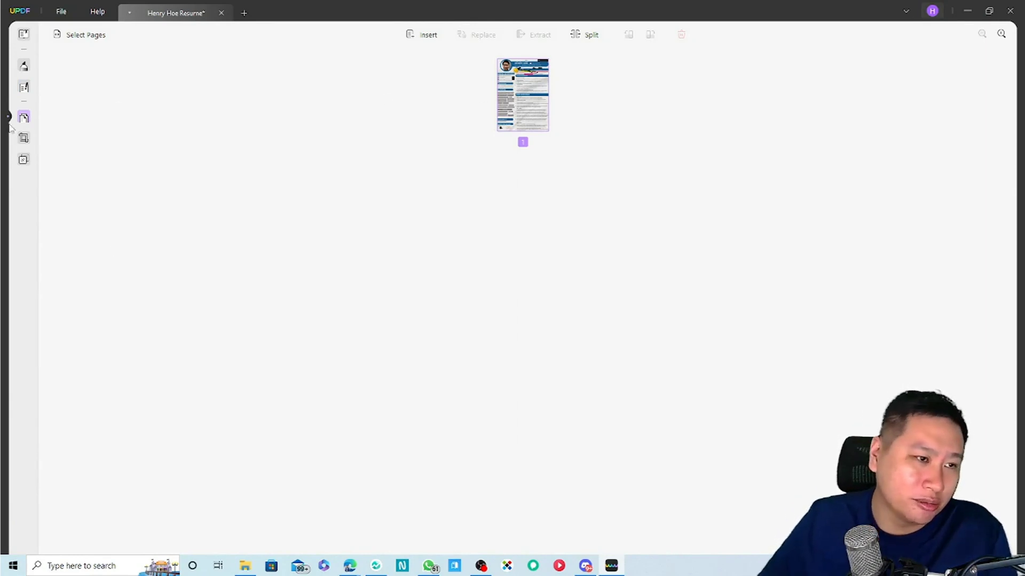
{"action": "left_click", "coordinate": [24, 139]}
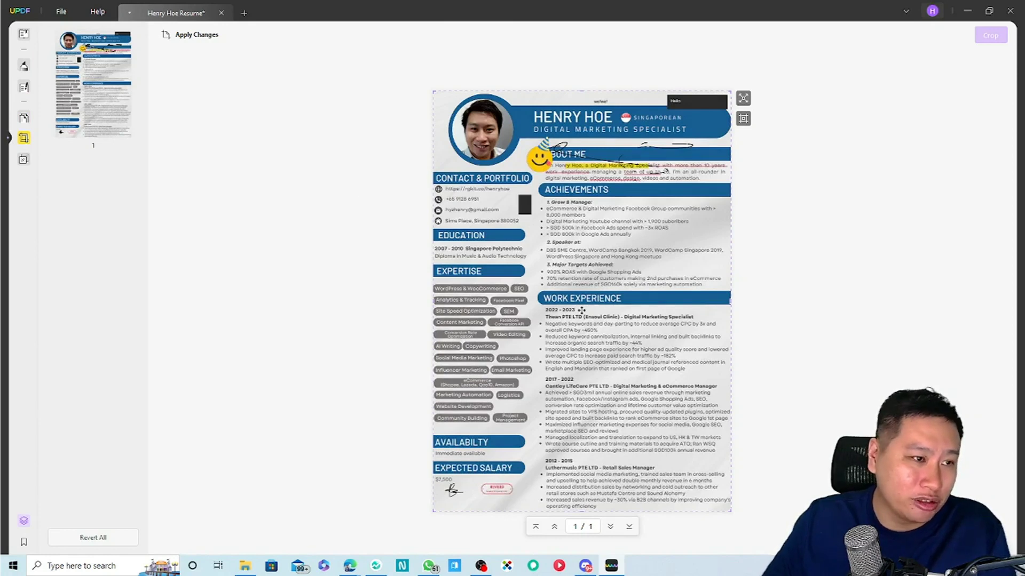
{"action": "left_click_drag", "start_coordinate": [730, 510], "coordinate": [765, 534]}
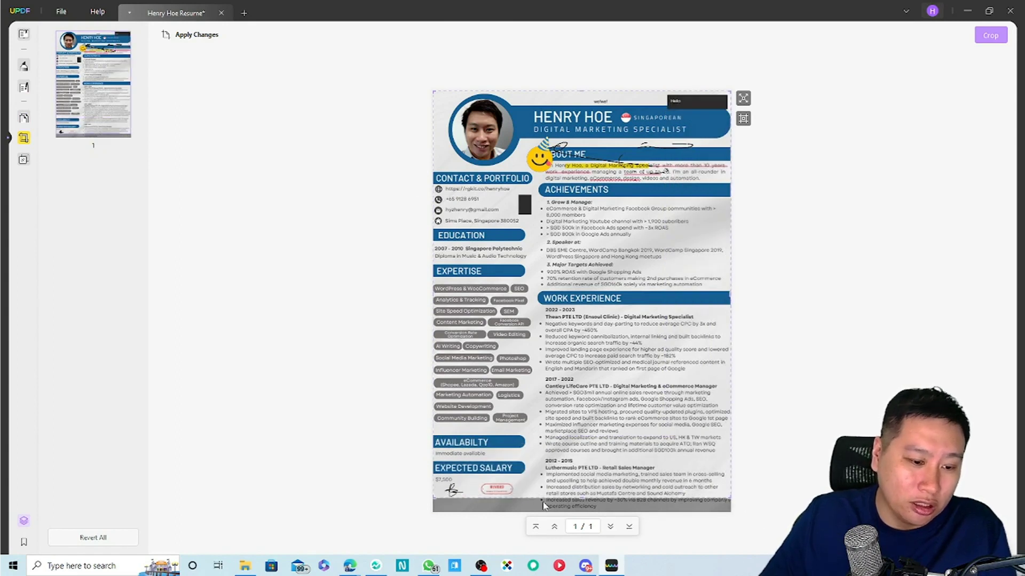
{"action": "left_click_drag", "start_coordinate": [582, 499], "coordinate": [585, 549]}
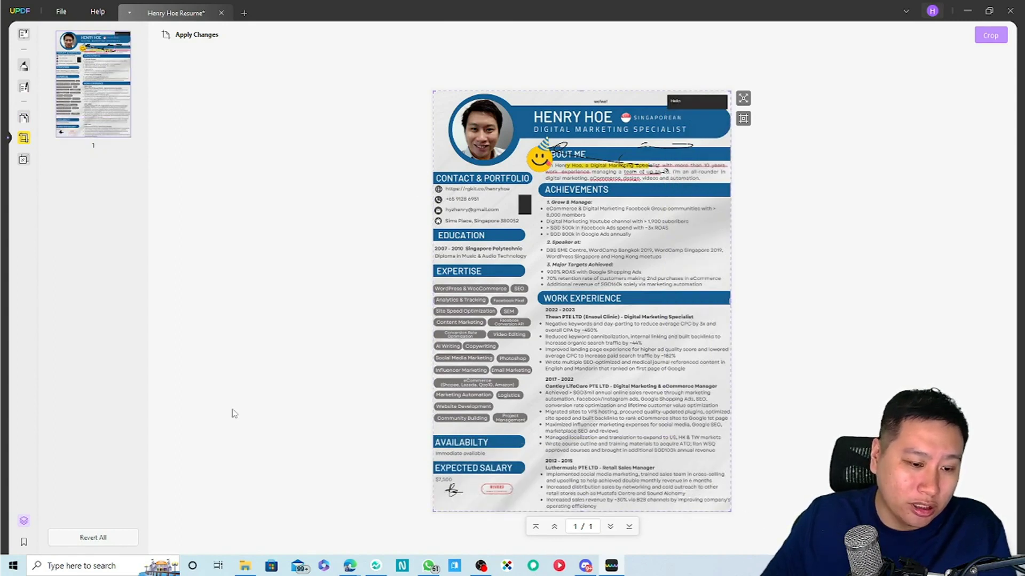
{"action": "left_click", "coordinate": [22, 160]}
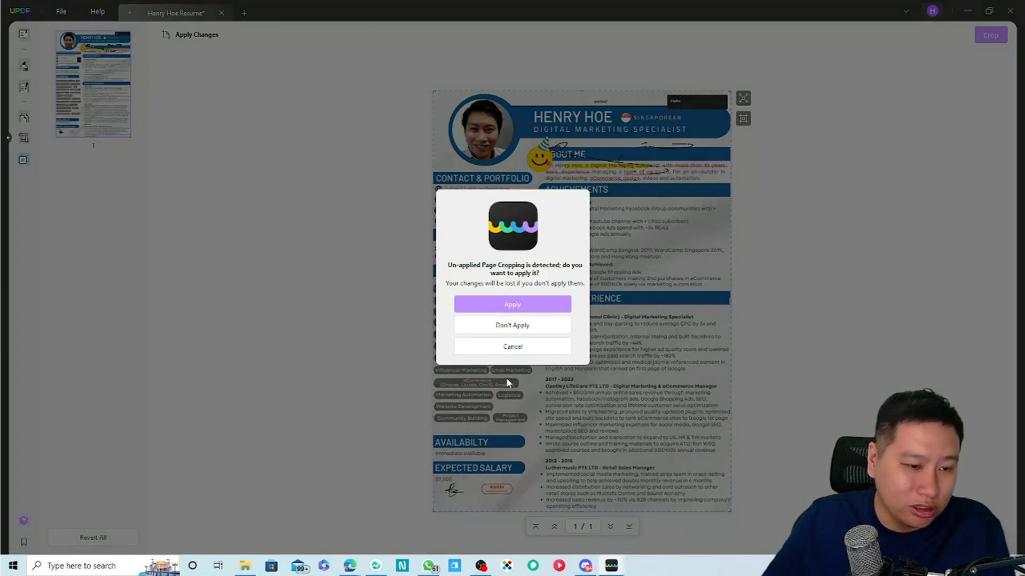
Discard the crop, browse the Background and Header & Footer options, then return to Reader view
{"action": "left_click", "coordinate": [513, 324]}
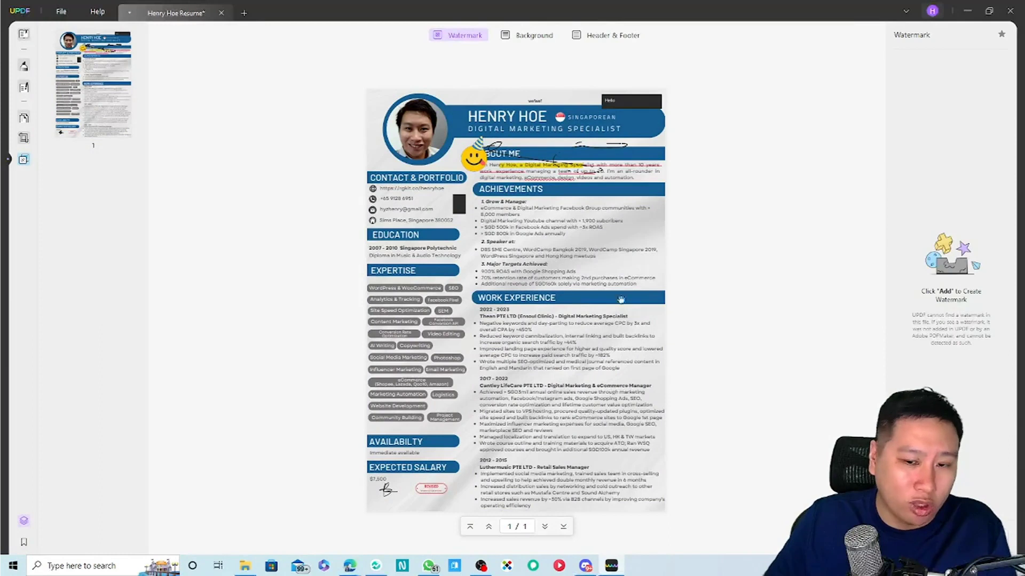
{"action": "left_click", "coordinate": [524, 44]}
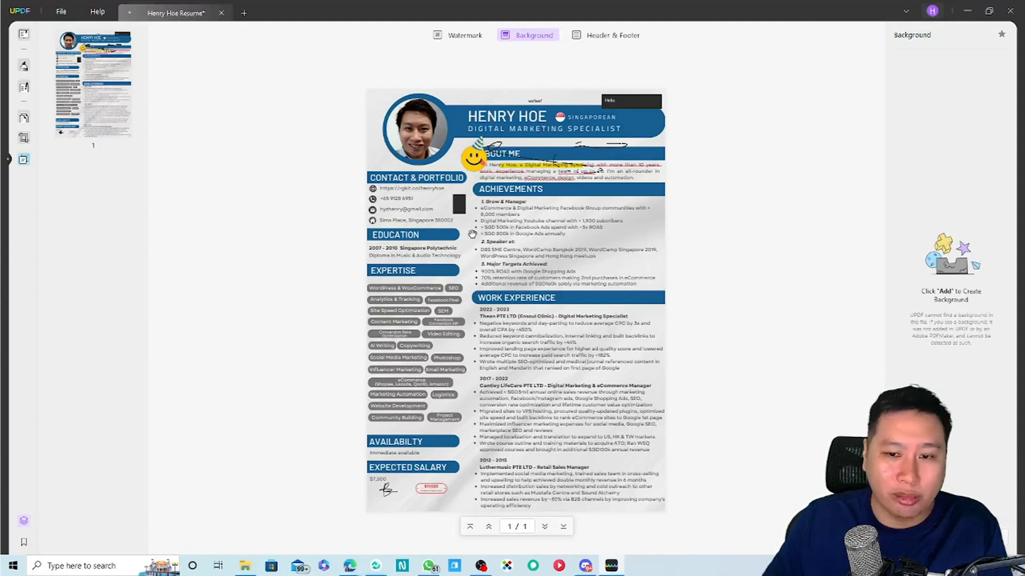
{"action": "left_click", "coordinate": [609, 39]}
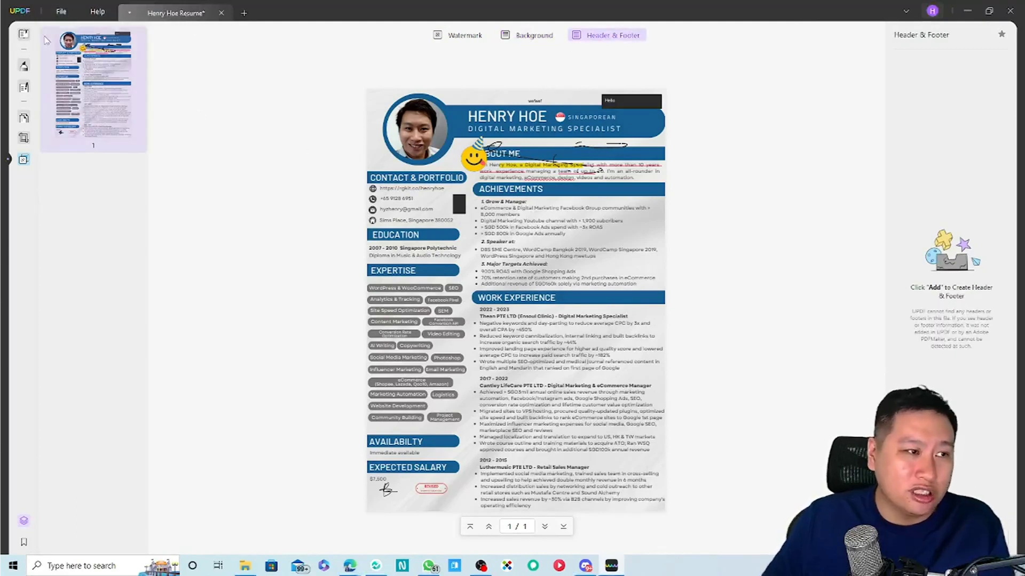
{"action": "left_click", "coordinate": [24, 34]}
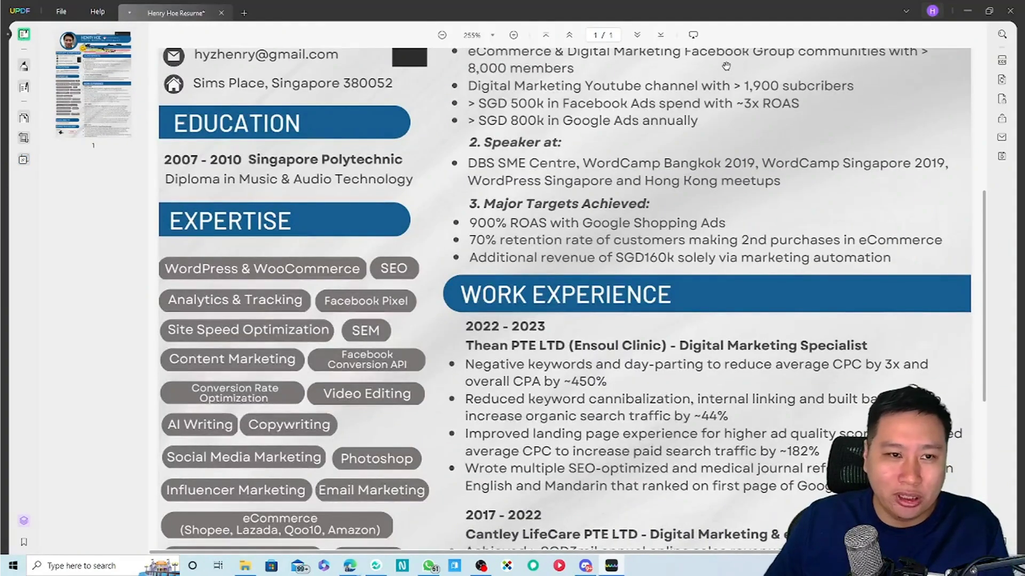